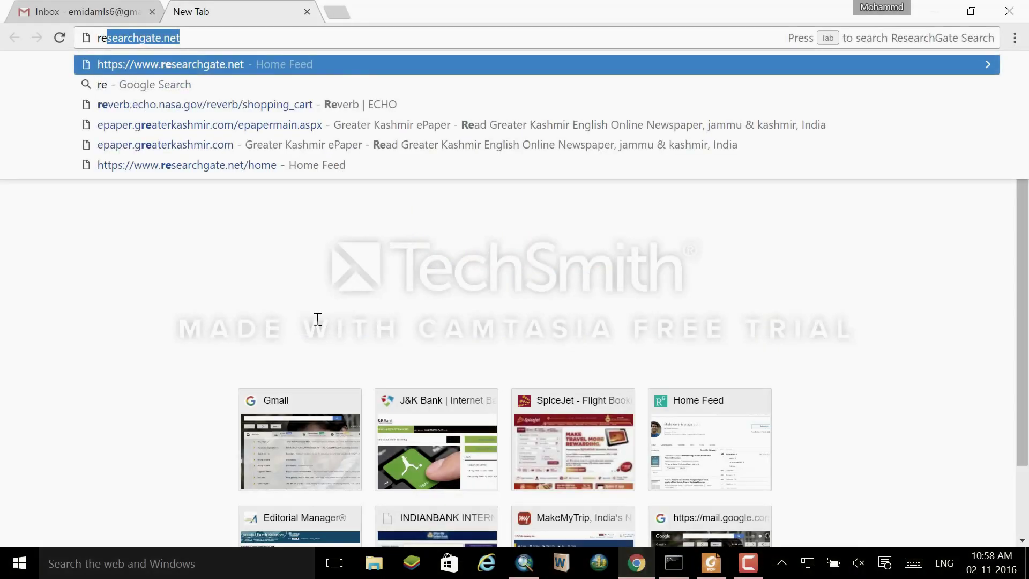
Search the web for "reverbecho" to reach the NASA Reverb ECHO site.
text(verbecho)
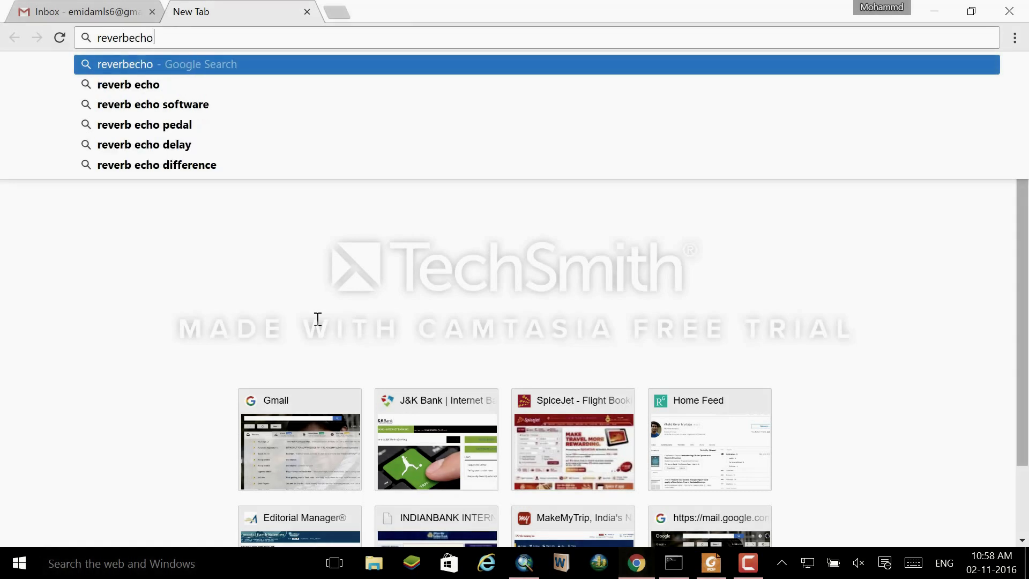
key(Return)
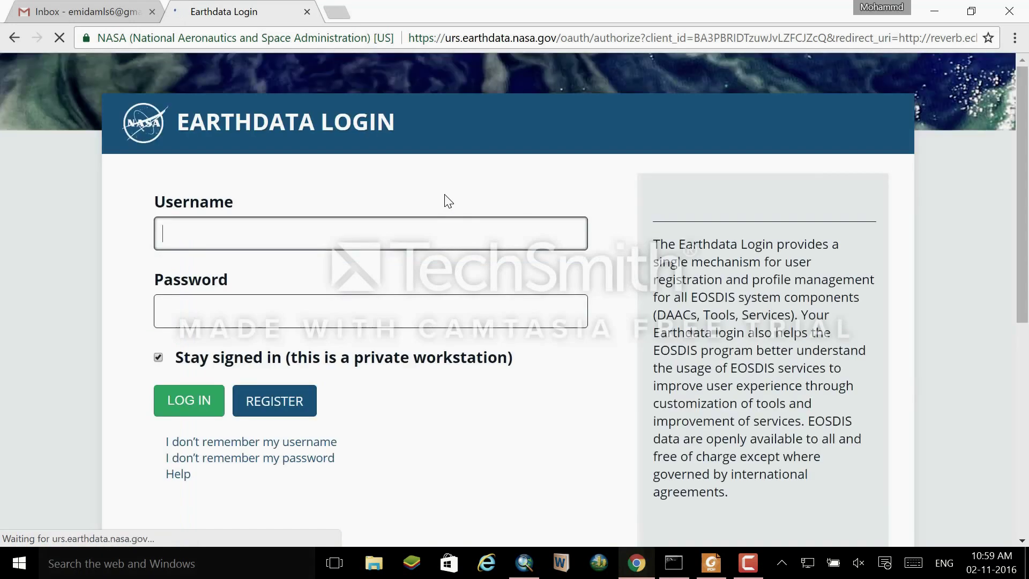
Log in to Earthdata, entering the account username and the account password and re-entering the password for a second attempt.
text(Rafiq)
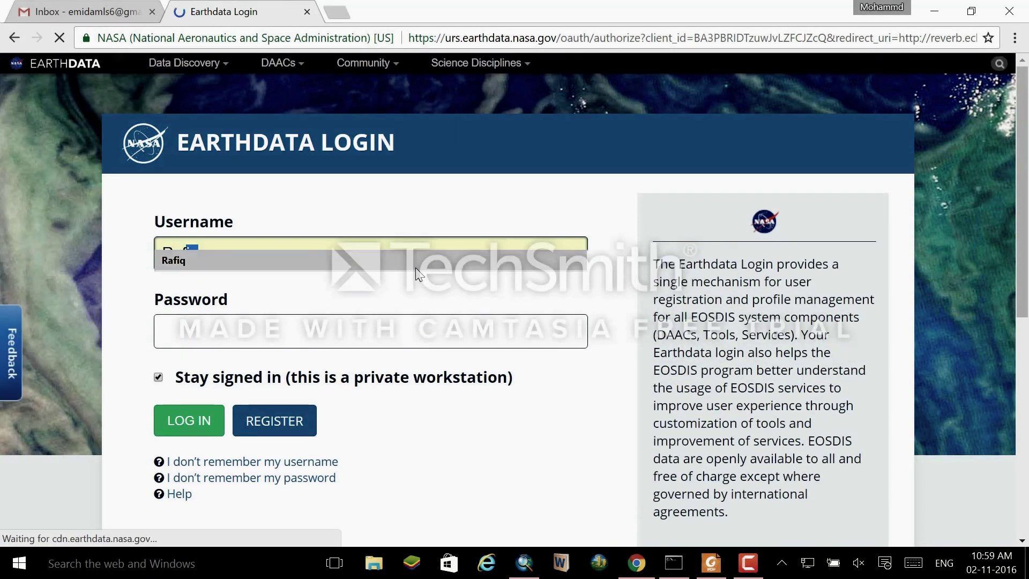
click(439, 261)
click(317, 329)
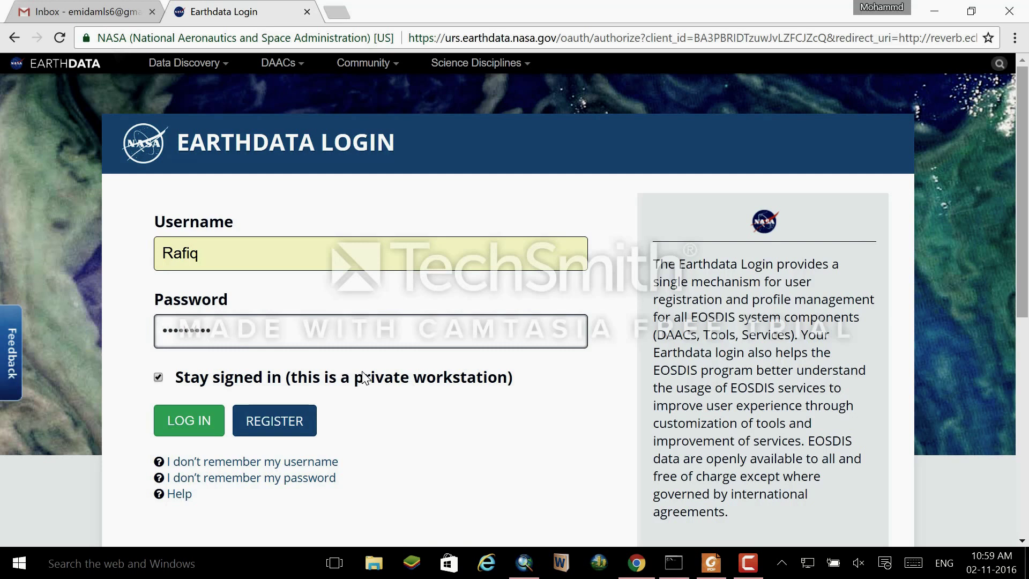
click(189, 421)
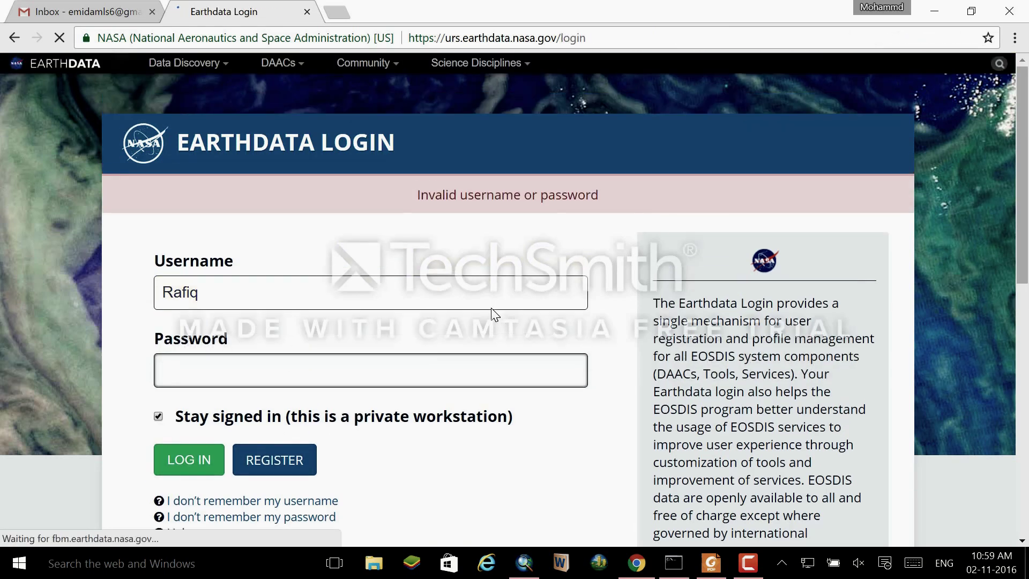
text(•••••)
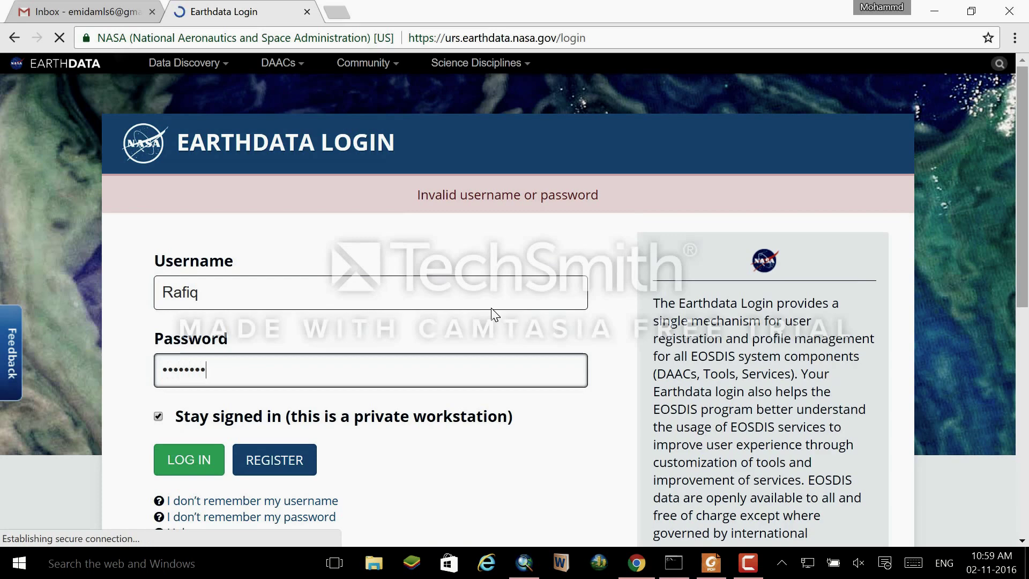
click(182, 462)
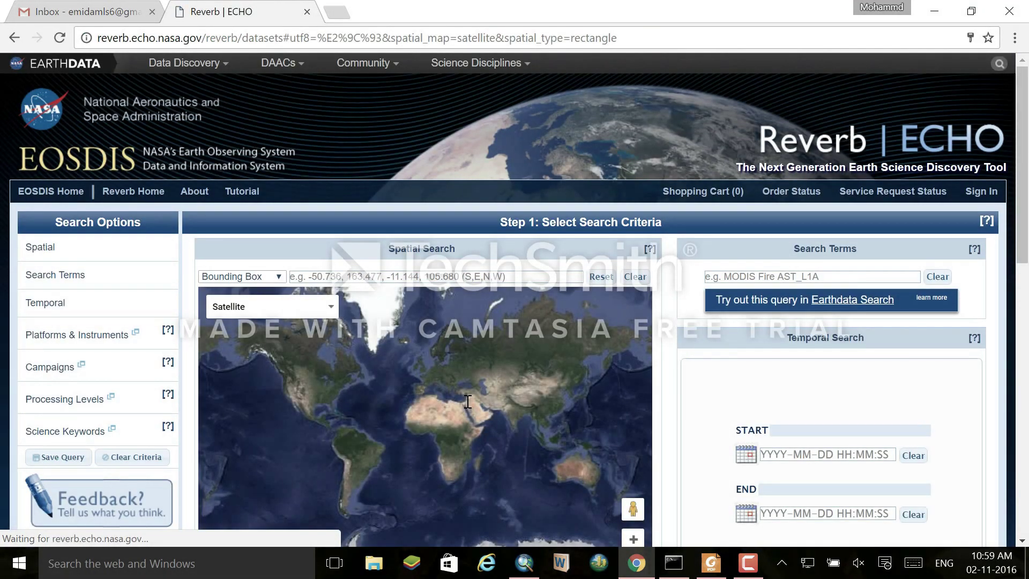
click(769, 279)
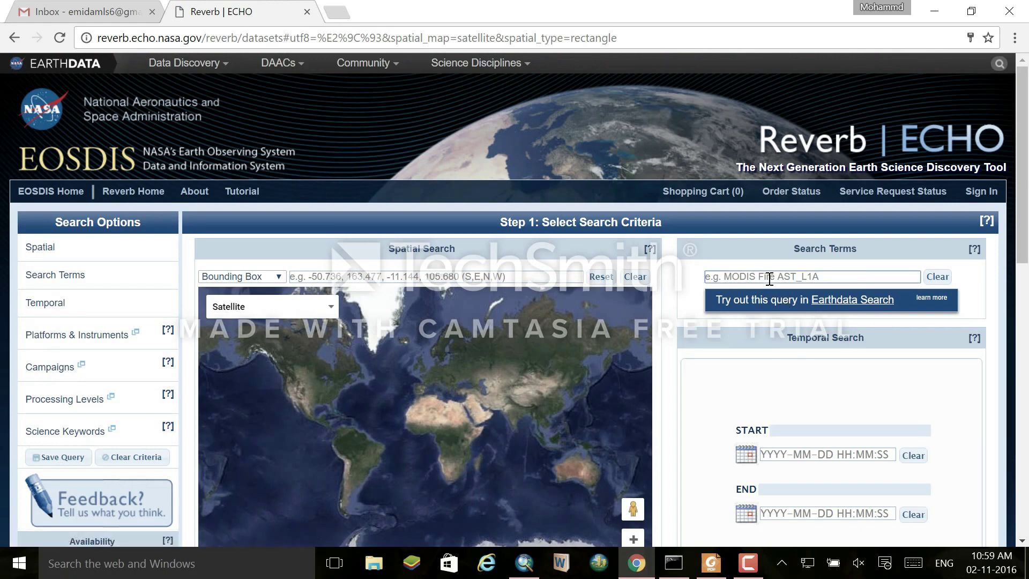
text(MOD11A2)
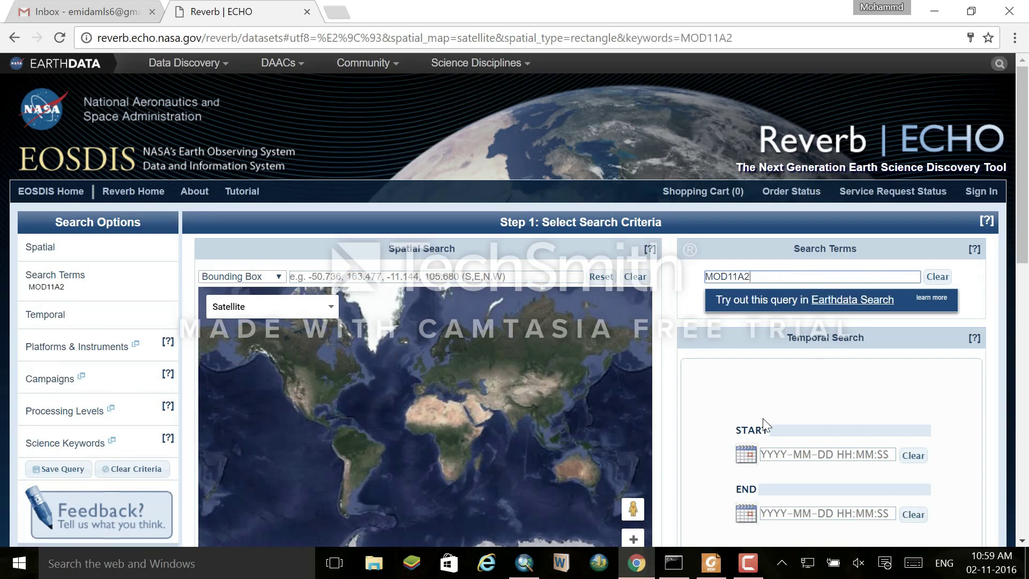
click(746, 455)
scroll(879, 442, down, 2)
scroll(880, 442, down, 1)
click(812, 395)
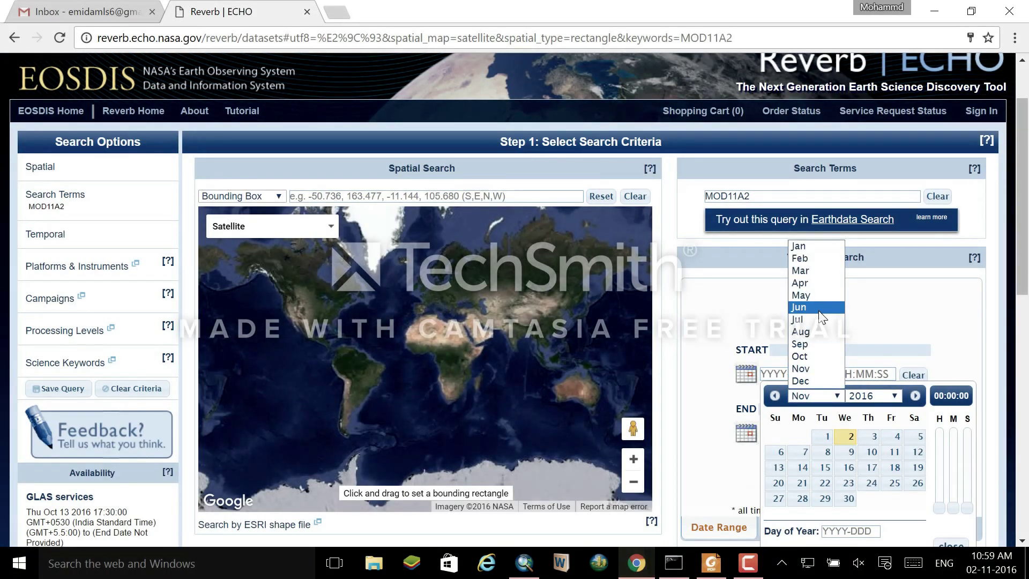
click(820, 309)
click(845, 435)
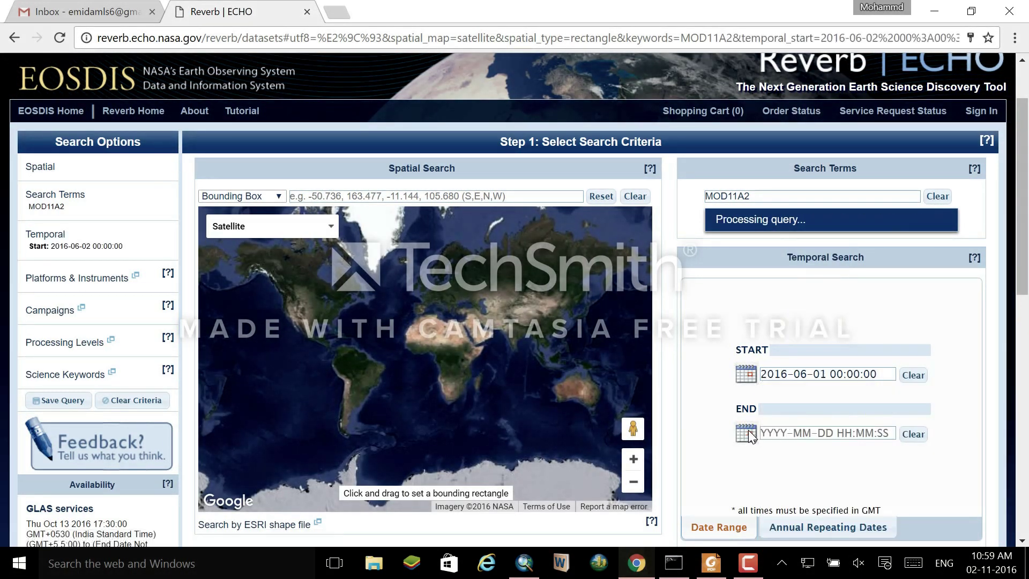
click(749, 437)
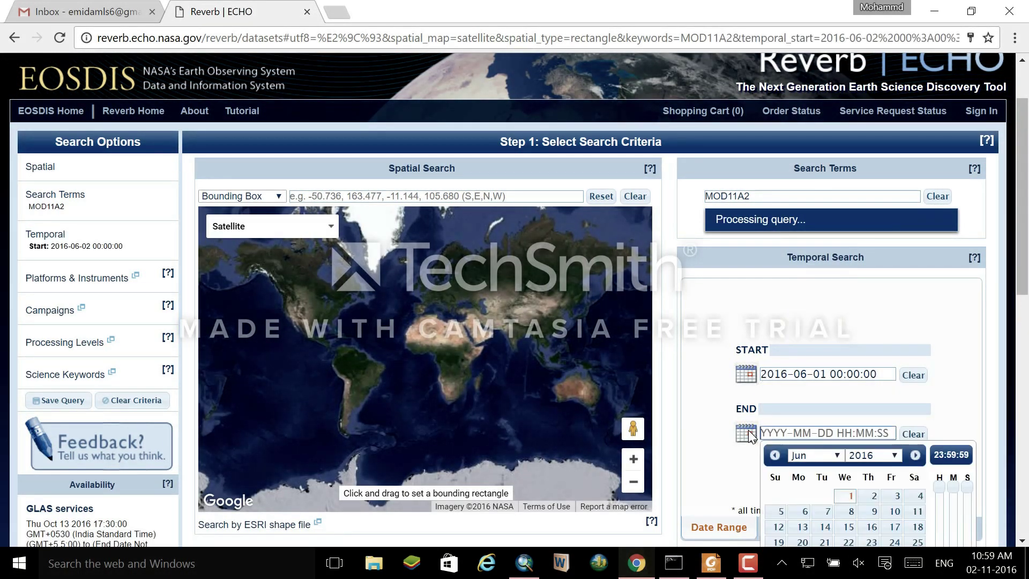
click(845, 456)
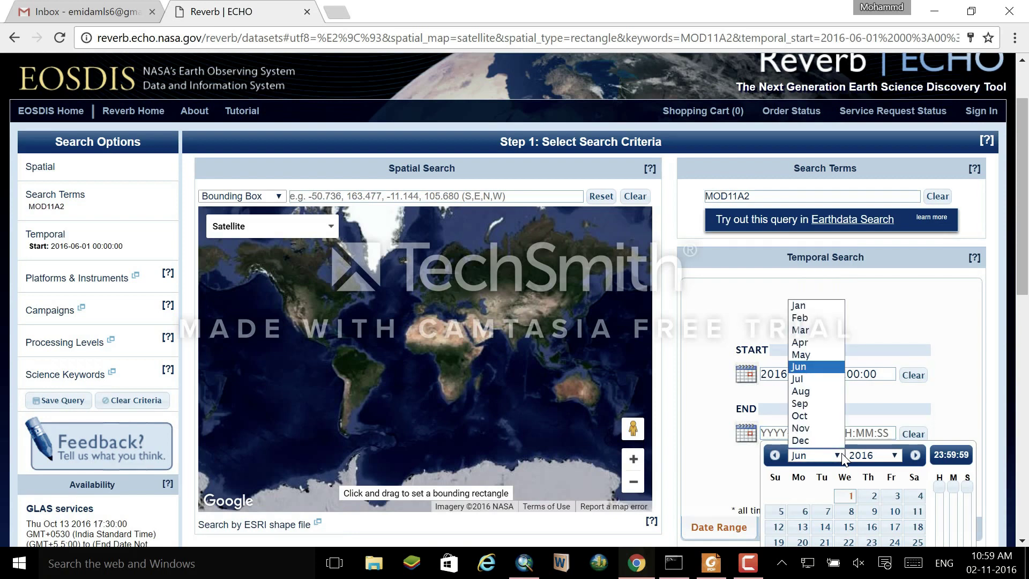
click(822, 385)
click(898, 495)
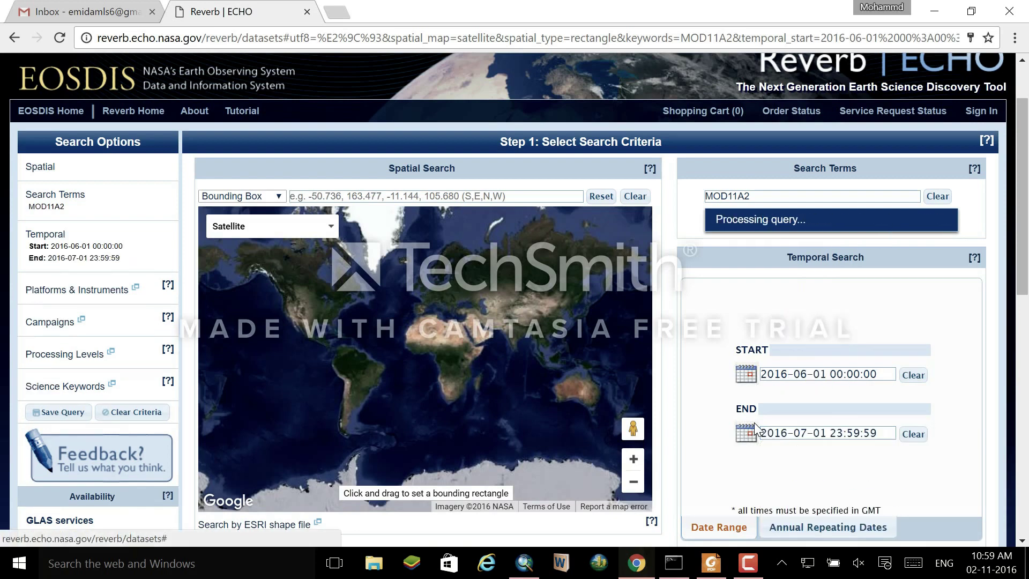
Draw a spatial bounding box on the satellite map covering about 33.101 to 34.663 north and 73.923 to 75.850 east.
scroll(511, 325, up, 4)
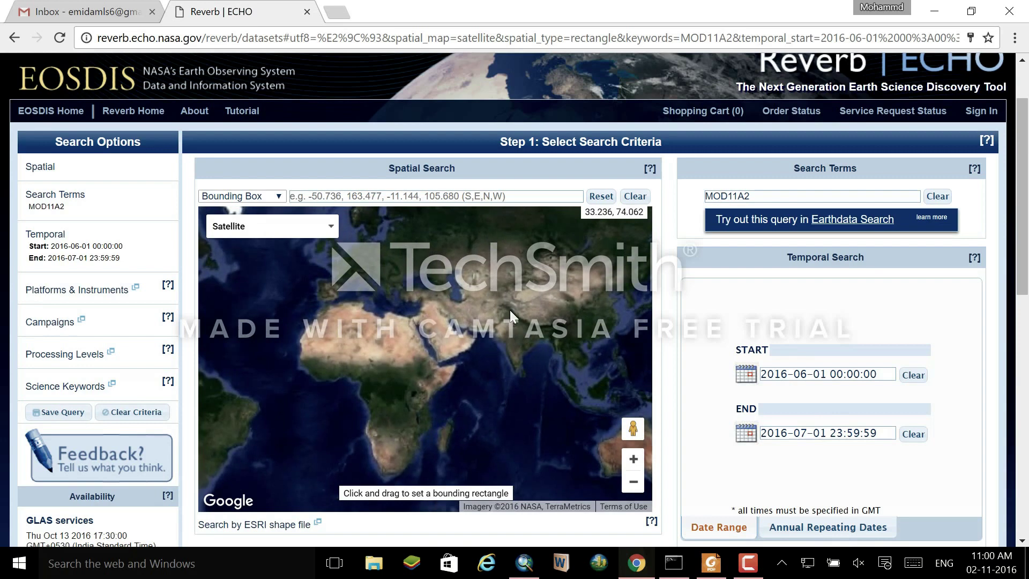
scroll(510, 308, up, 1)
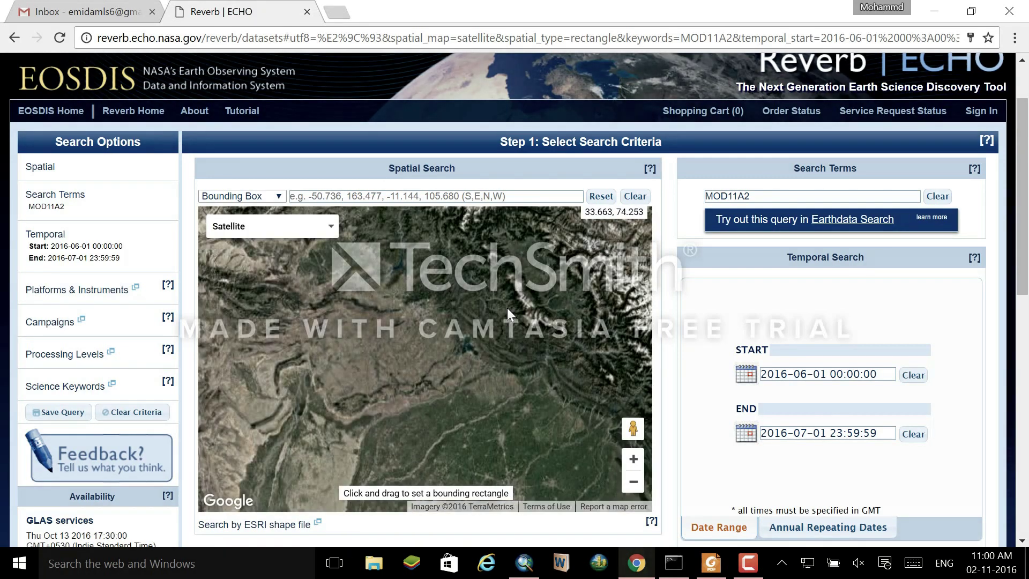
drag(482, 218, 379, 341)
drag(690, 357, 905, 365)
Select the MOD11A2 version 006 land surface temperature dataset and search for its granules, accepting the data quality summary.
scroll(1026, 228, down, 2)
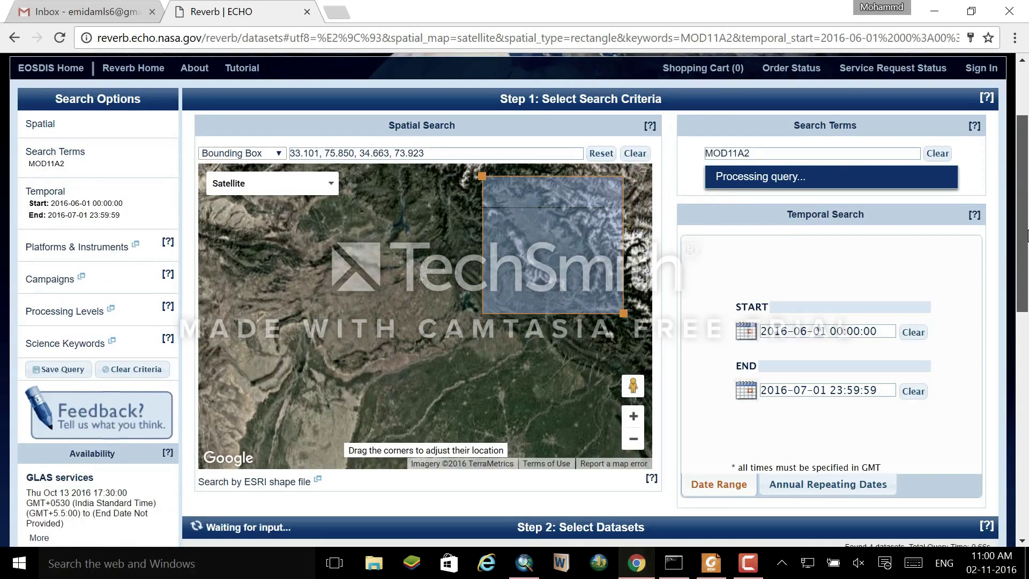
scroll(1026, 228, down, 4)
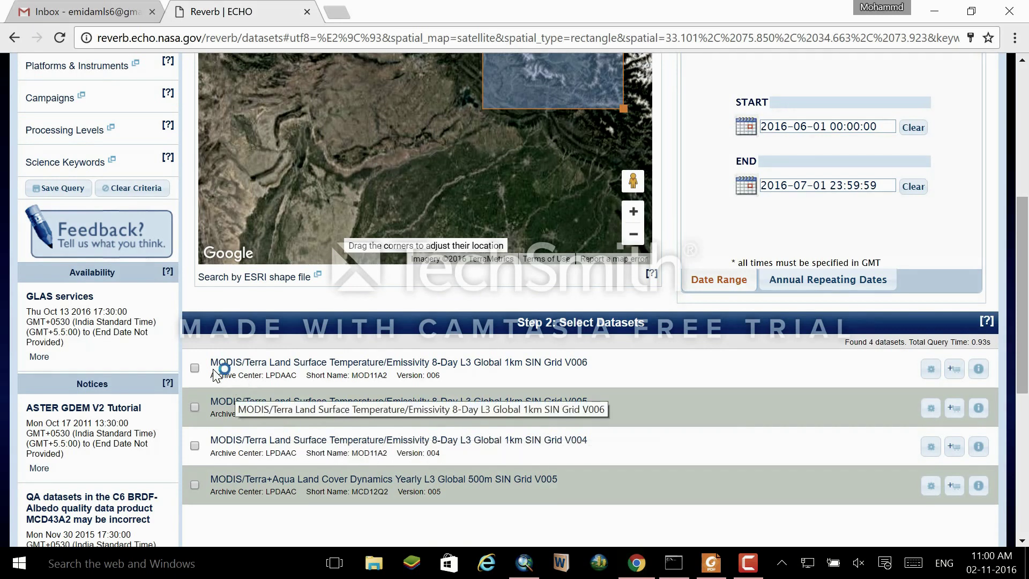
click(195, 368)
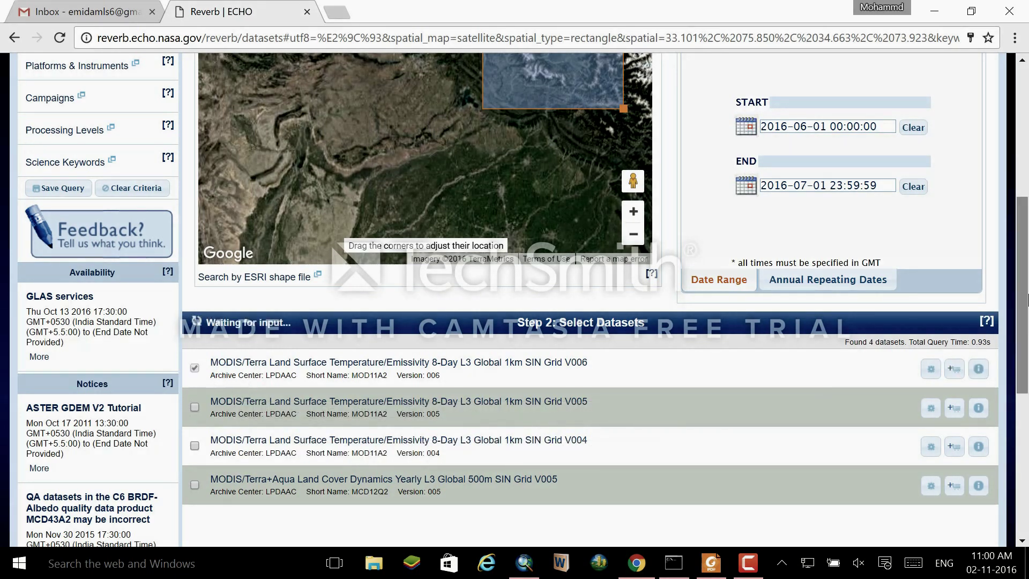
drag(1025, 288, 1025, 389)
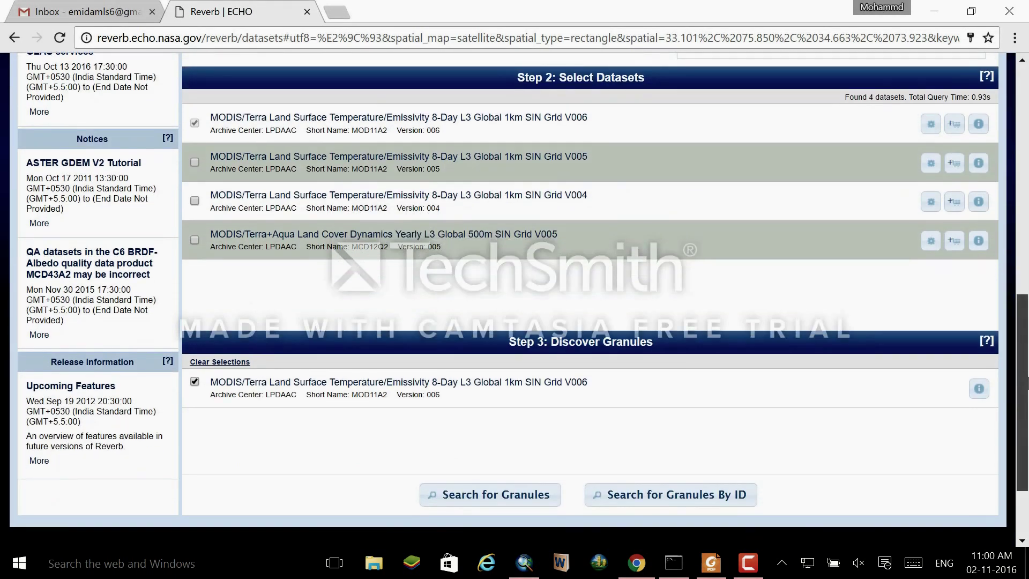
click(471, 496)
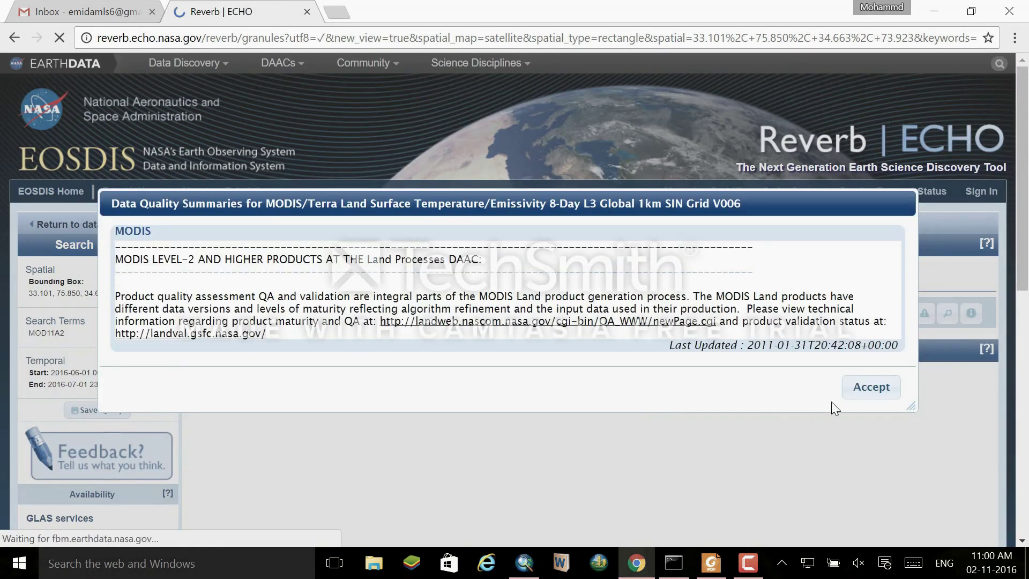
click(871, 387)
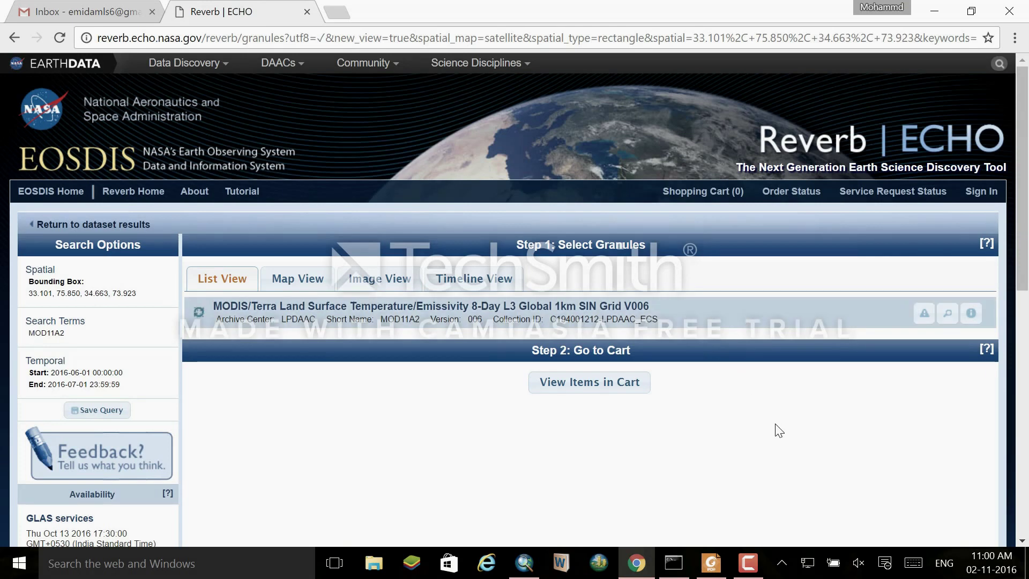
Add the granules starting 2016-06-01 and 2016-06-09 to the cart and view the cart items.
click(916, 402)
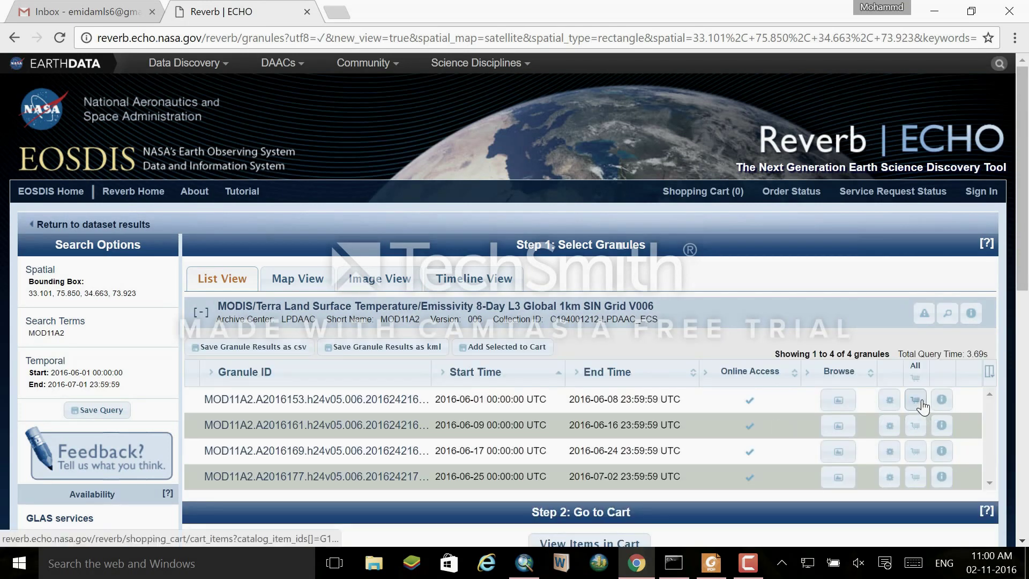
click(916, 426)
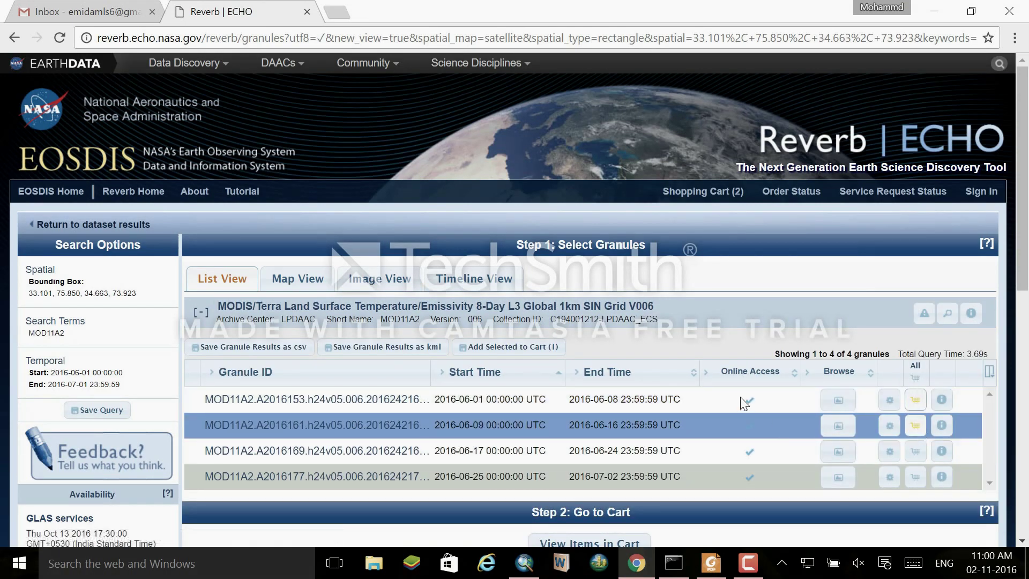
scroll(583, 387, down, 5)
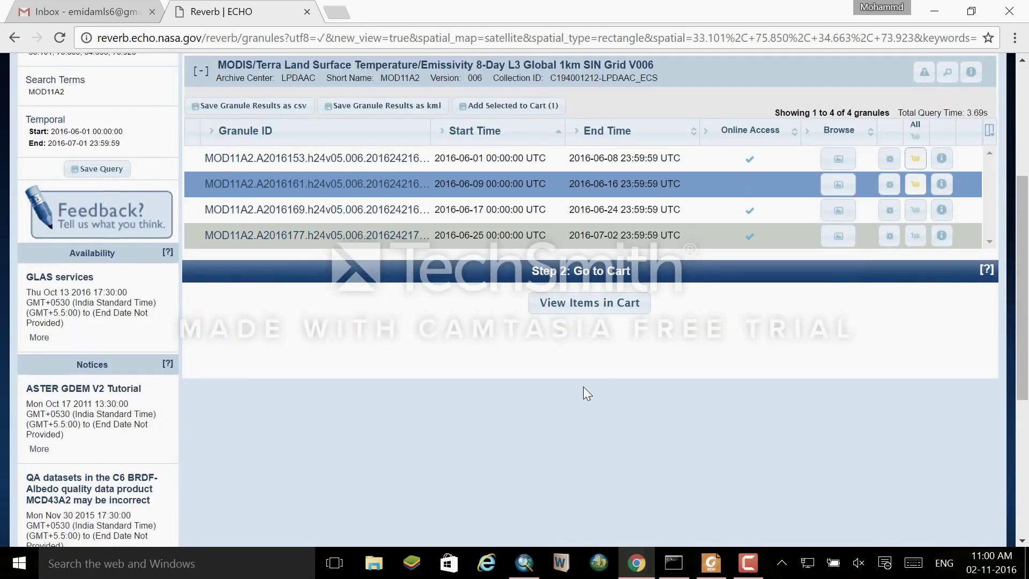
click(589, 304)
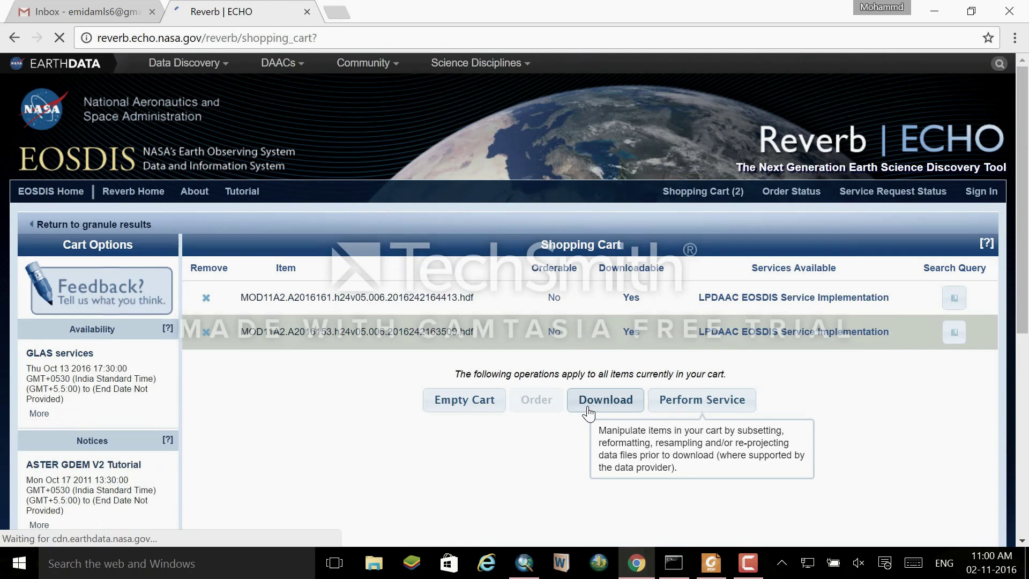
Download the data URLs of the cart items as a text file and open that file.
click(642, 400)
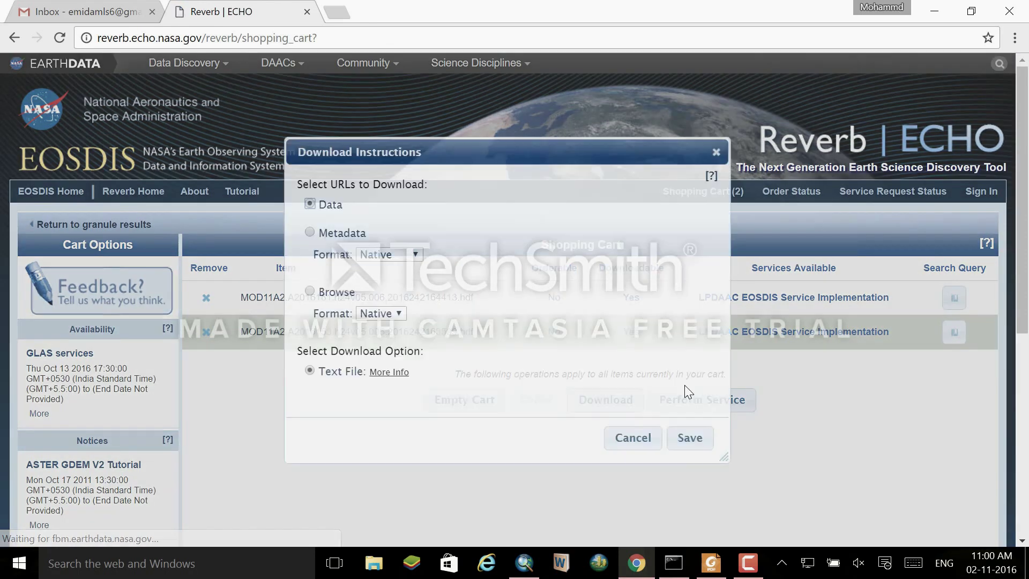
click(685, 443)
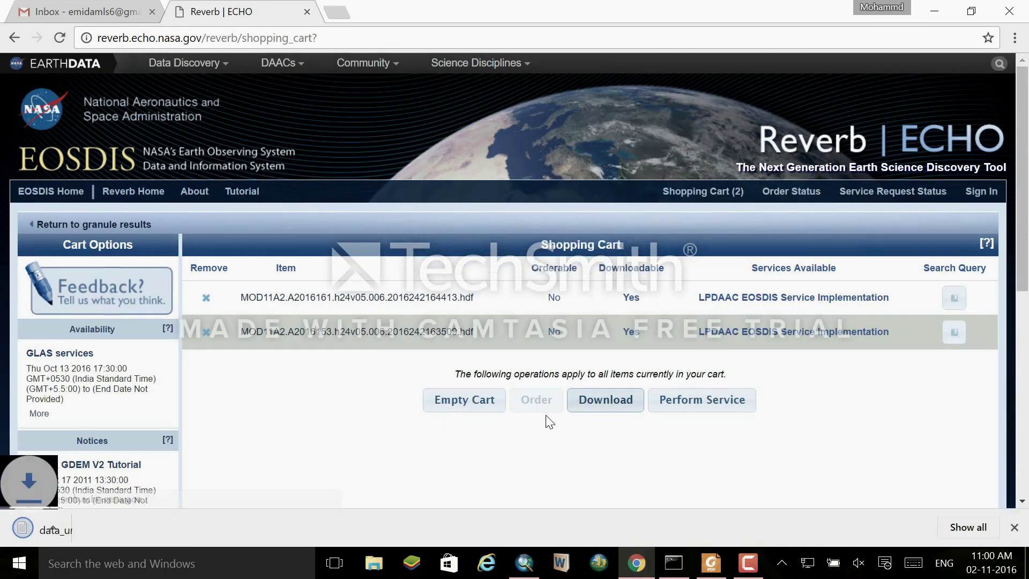
click(121, 521)
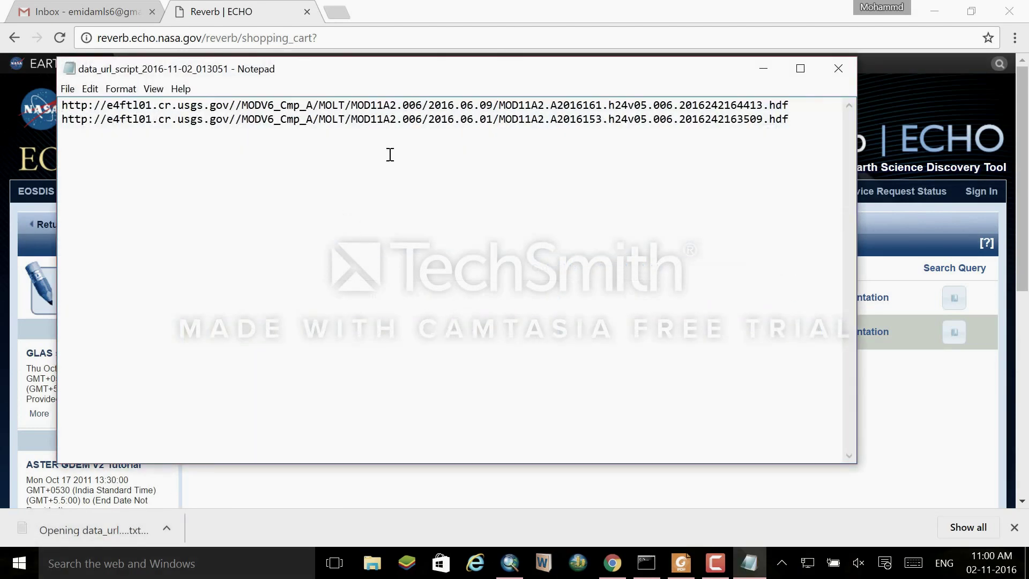
Copy the first HDF link from the text file and open it in a new browser tab to download the granule.
double_click(414, 109)
right_click(420, 107)
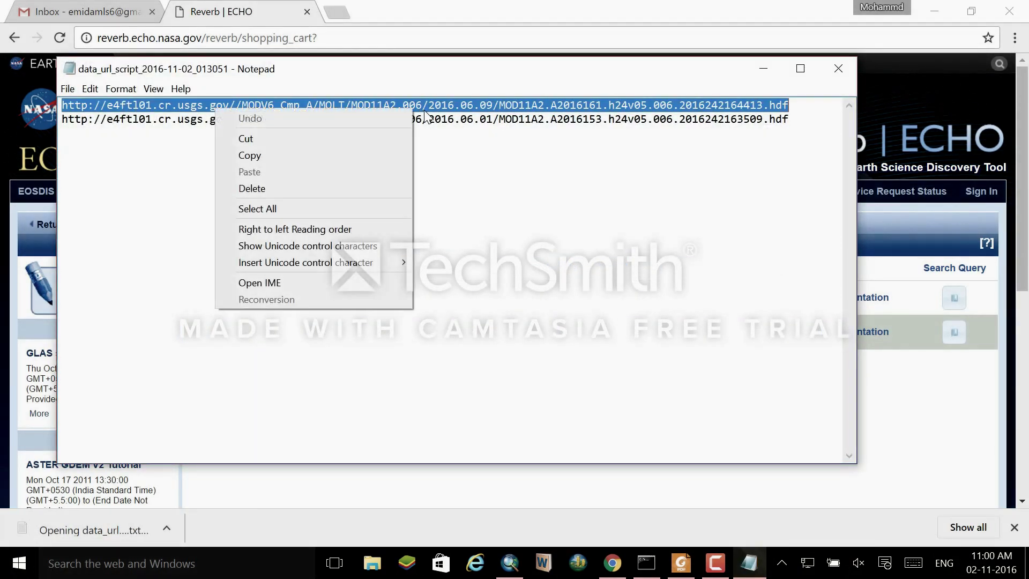
click(369, 154)
click(344, 12)
right_click(339, 37)
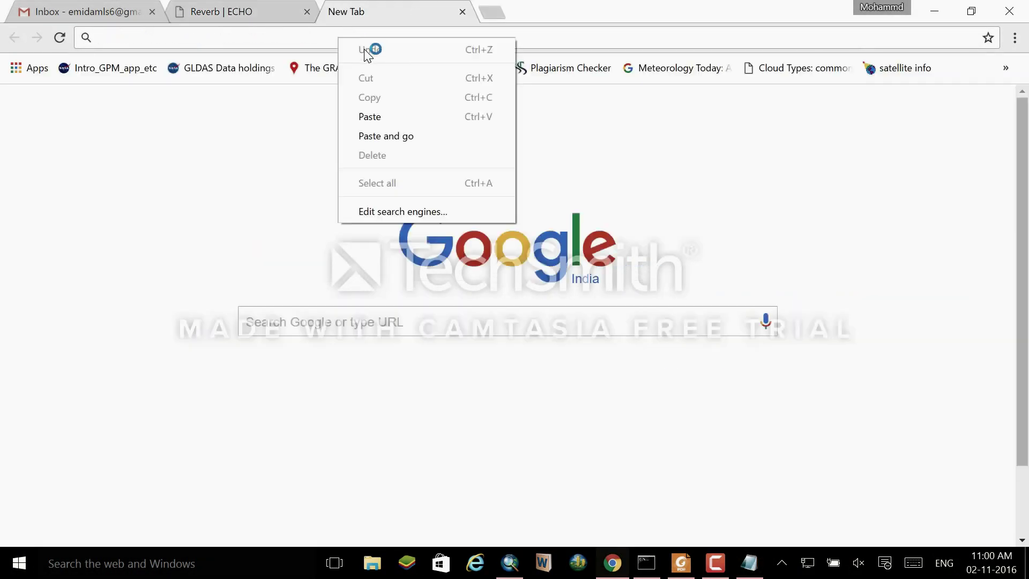
click(446, 138)
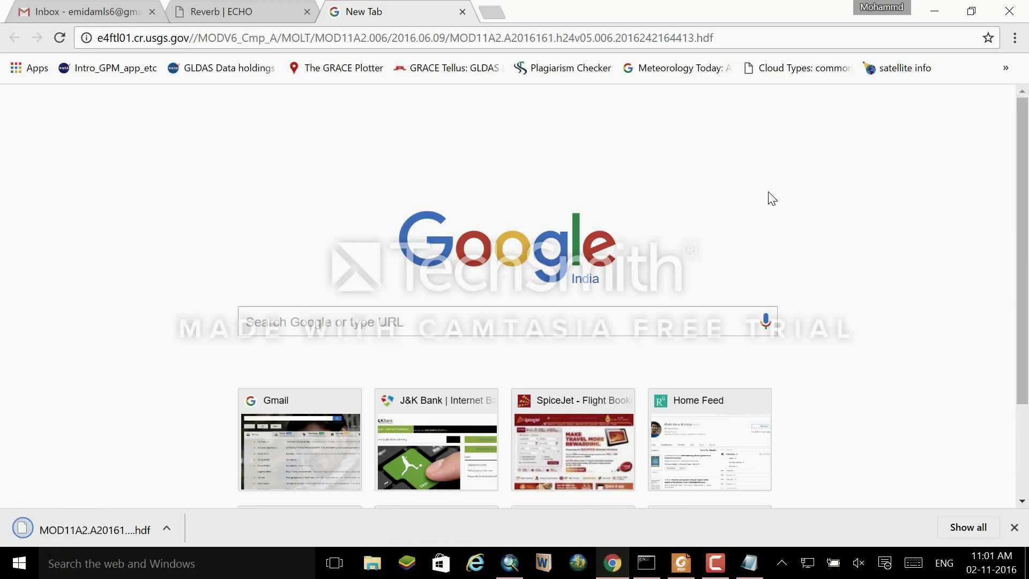
Switch to ArcMap and browse to the user profile's Downloads folder for data to add.
click(935, 11)
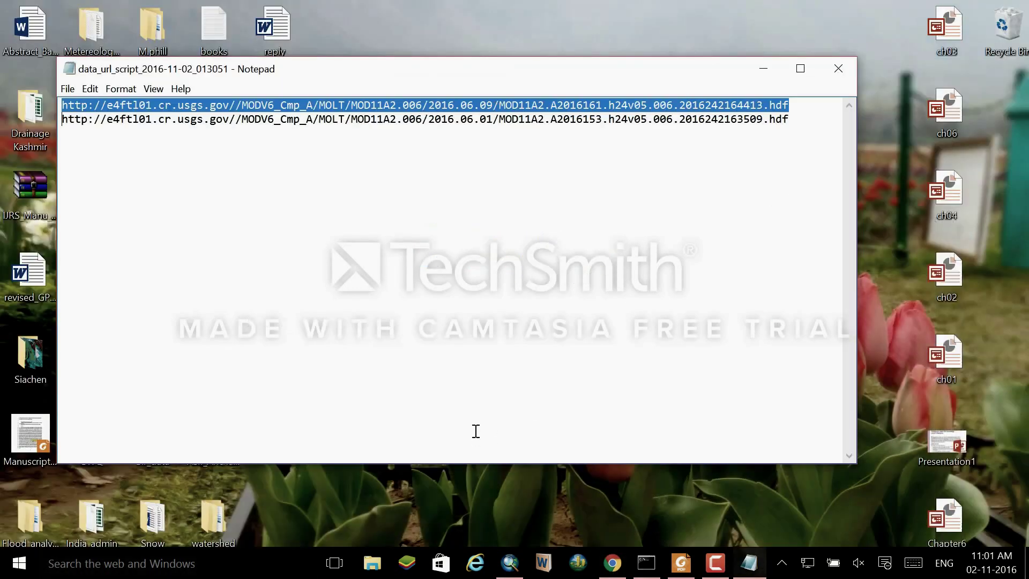
click(764, 69)
click(517, 567)
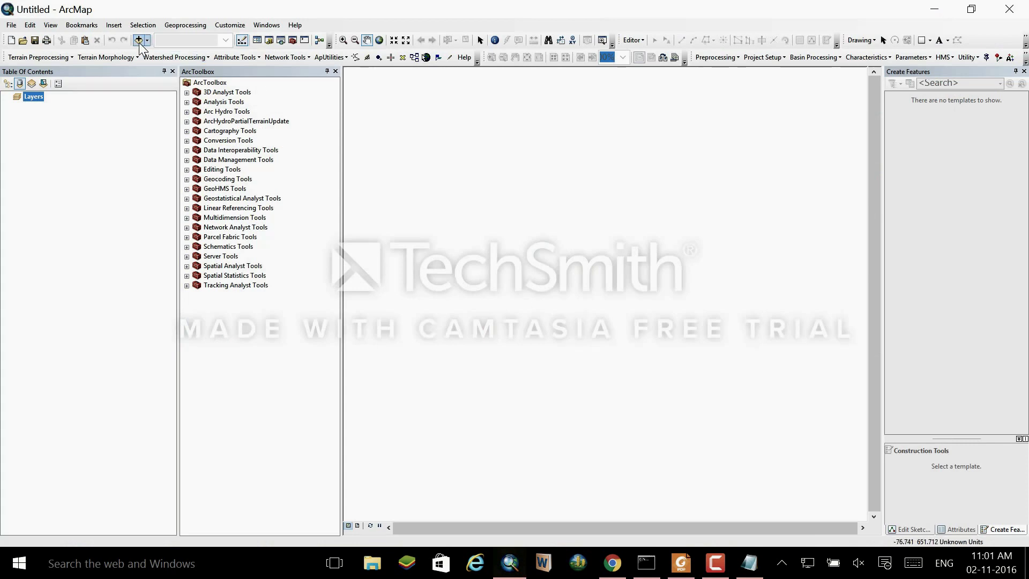
click(139, 39)
click(504, 175)
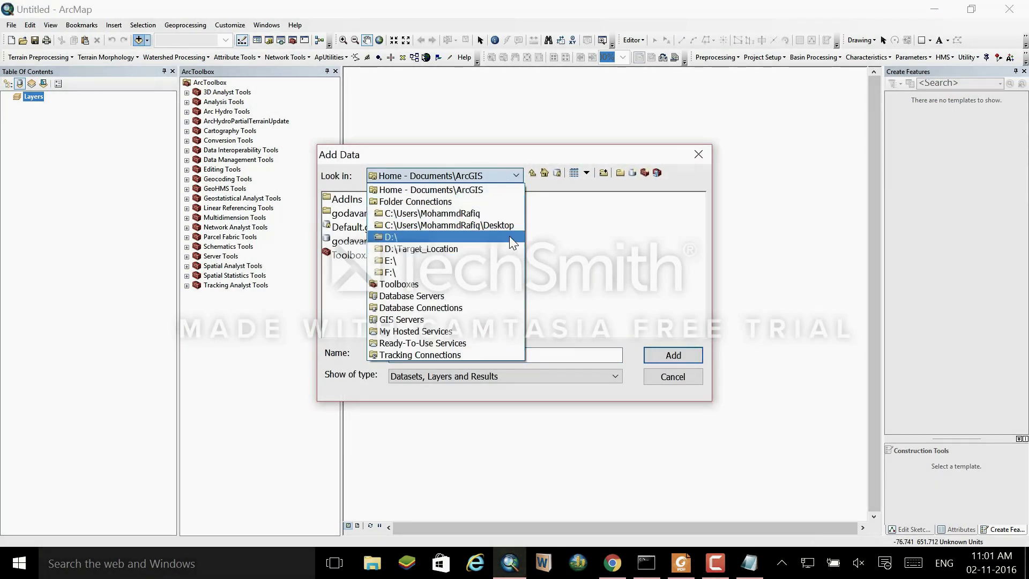
click(506, 213)
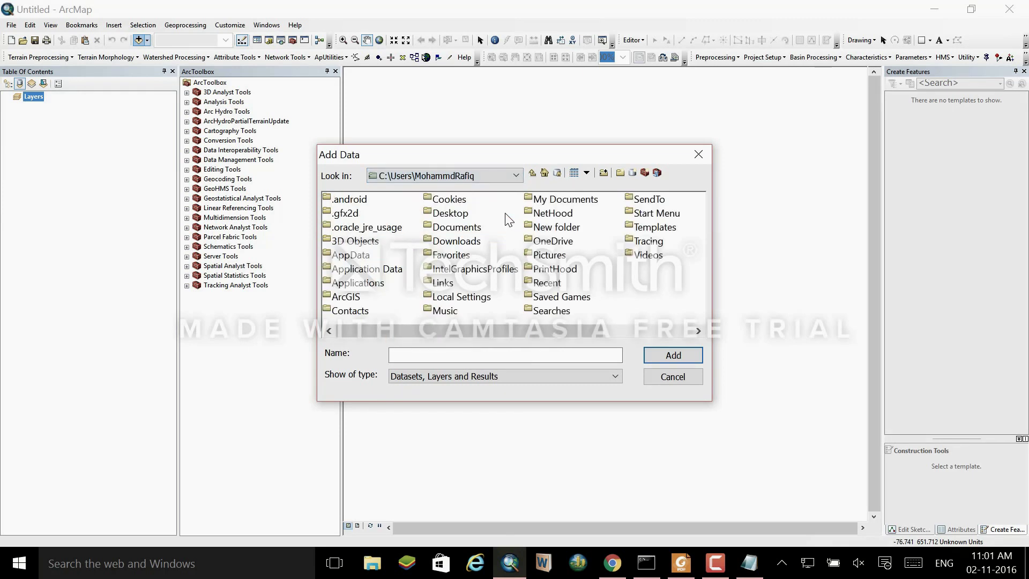
double_click(457, 242)
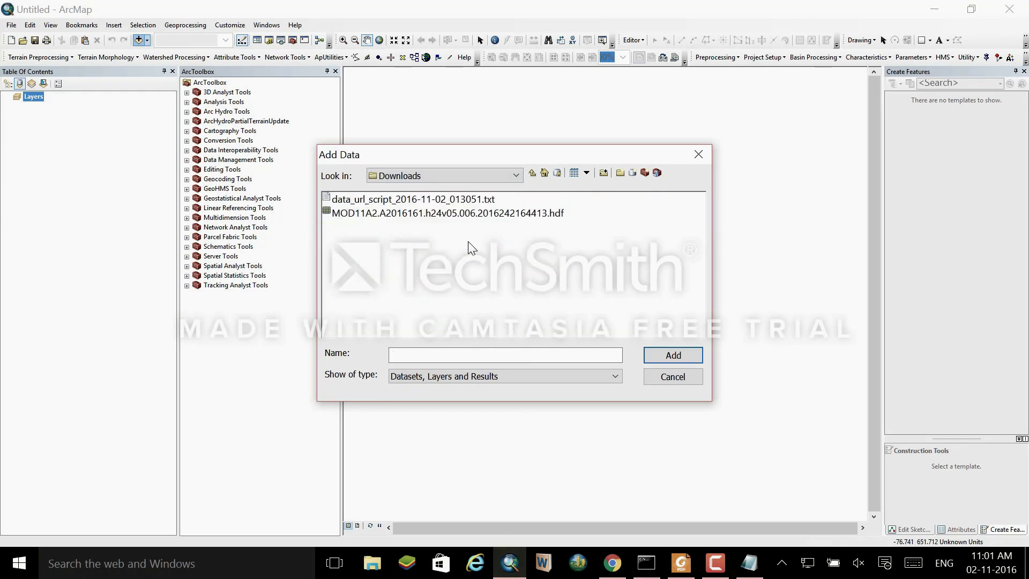
Add MOD11A2.A2016161.h24v05.006.2016242164413.hdf with only subdataset 0 (LST_Day_1km), building pyramids with Nearest Neighbor resampling.
click(392, 214)
click(686, 351)
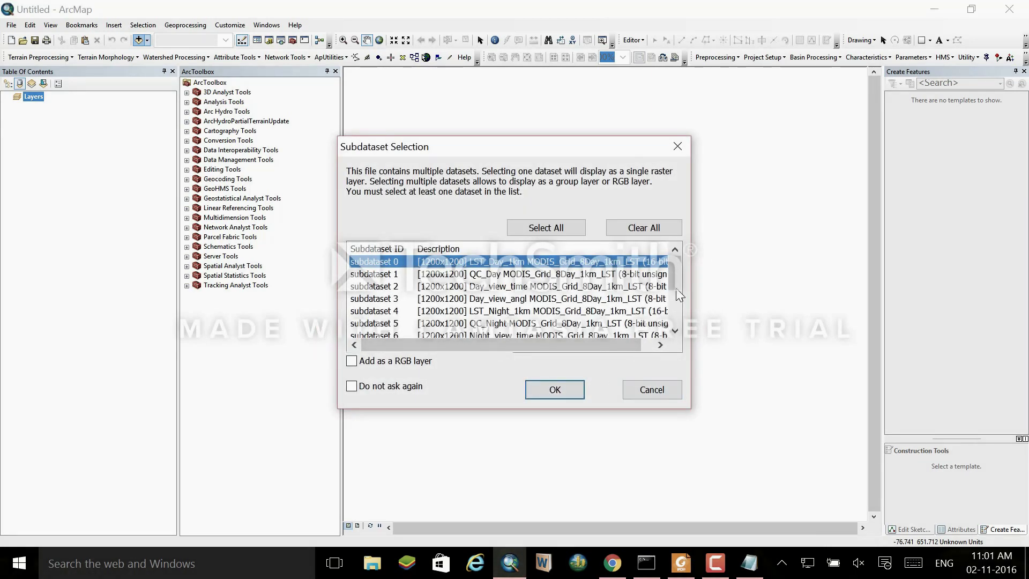
scroll(676, 301, down, 3)
scroll(670, 291, up, 3)
click(554, 389)
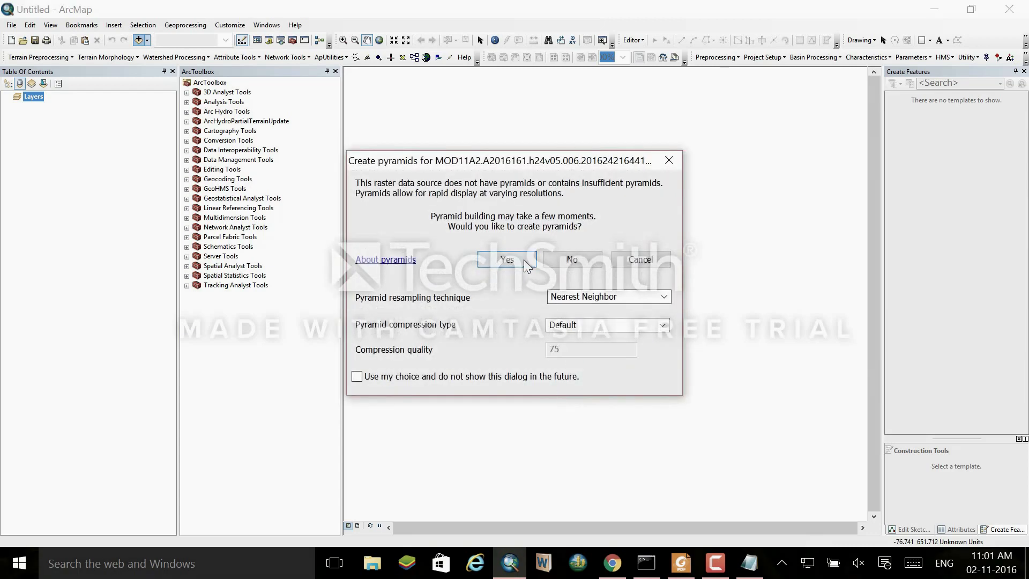
click(524, 259)
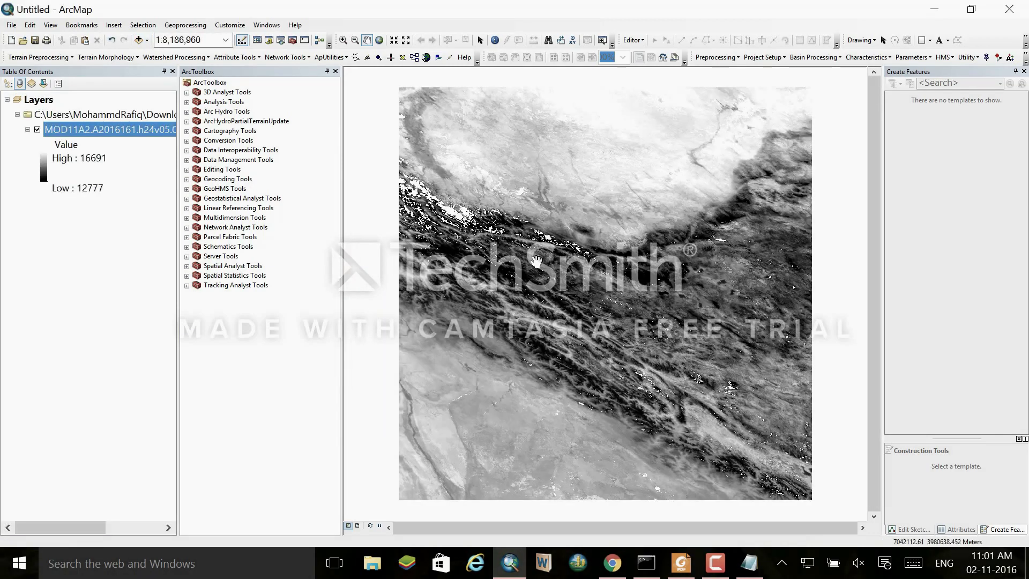
Examine the added raster on the map and review its raster information, extent and spatial reference in the layer's source properties.
scroll(537, 261, down, 3)
drag(529, 274, 626, 257)
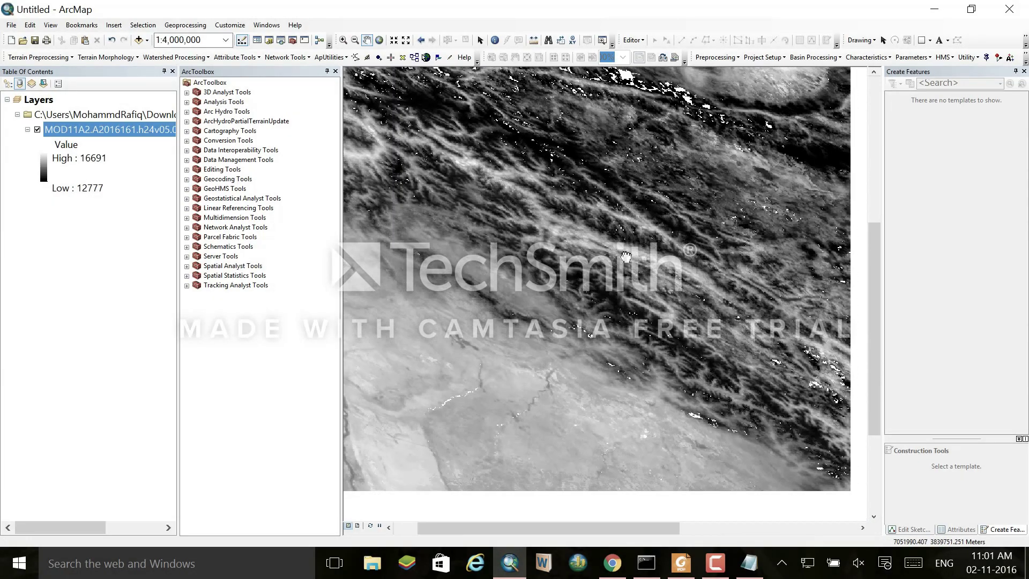
right_click(80, 135)
click(113, 290)
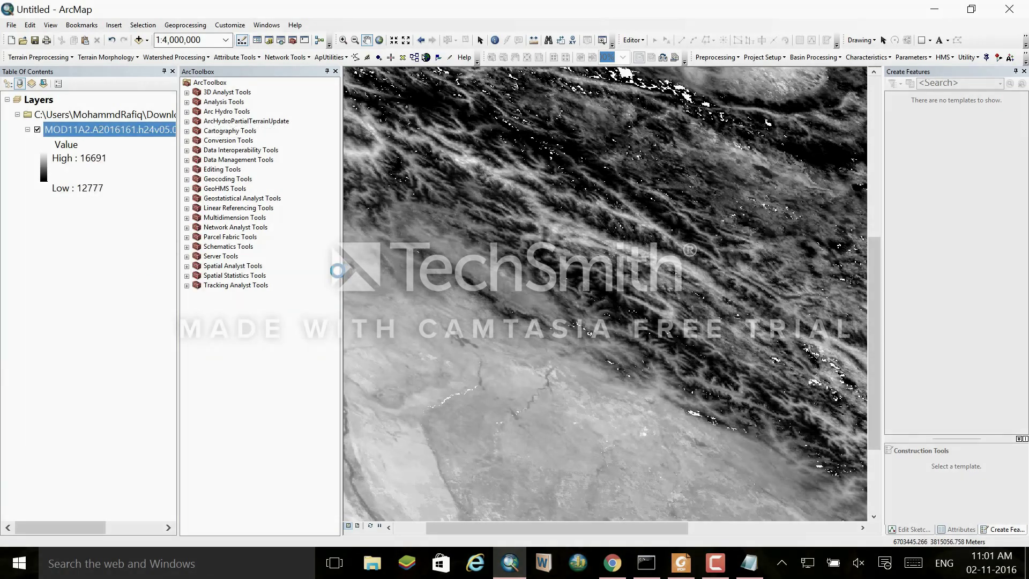
click(337, 124)
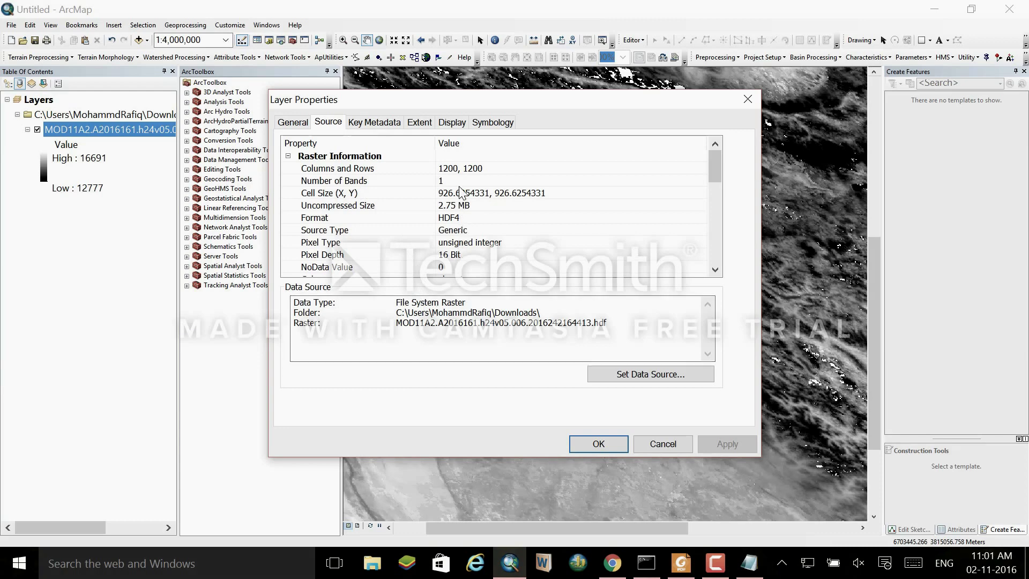
scroll(460, 192, down, 2)
scroll(492, 246, down, 2)
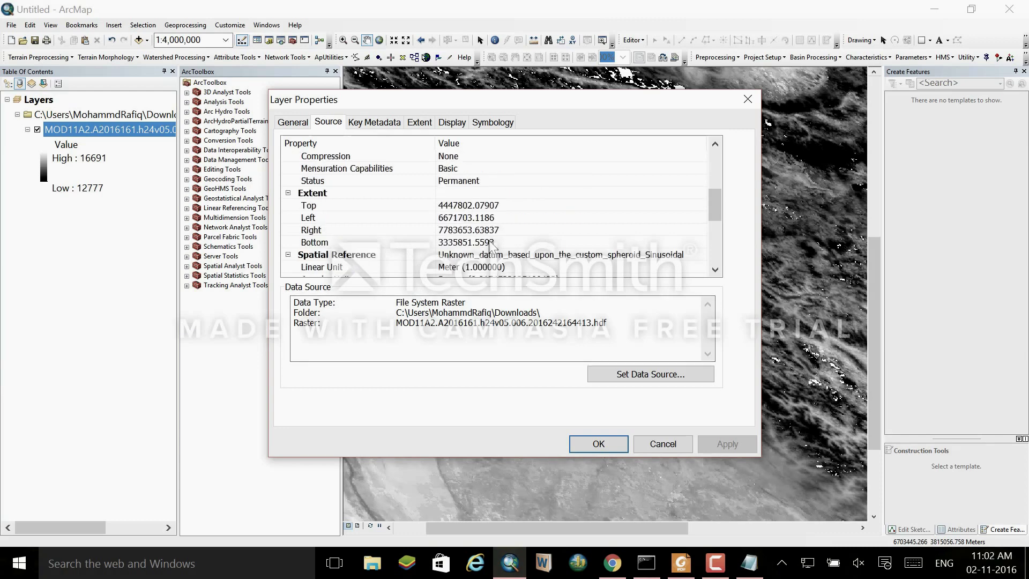
scroll(492, 246, down, 1)
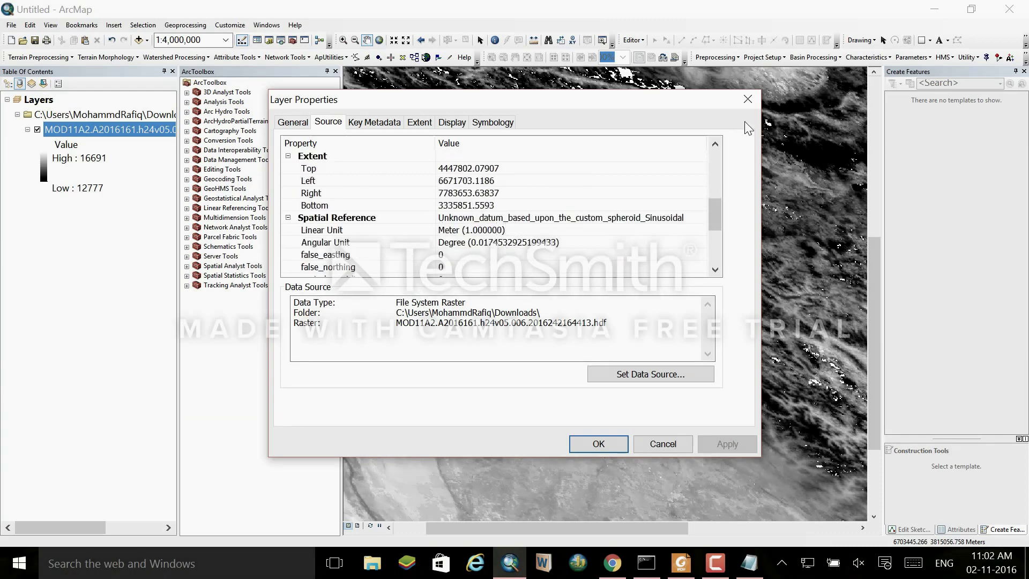
click(747, 102)
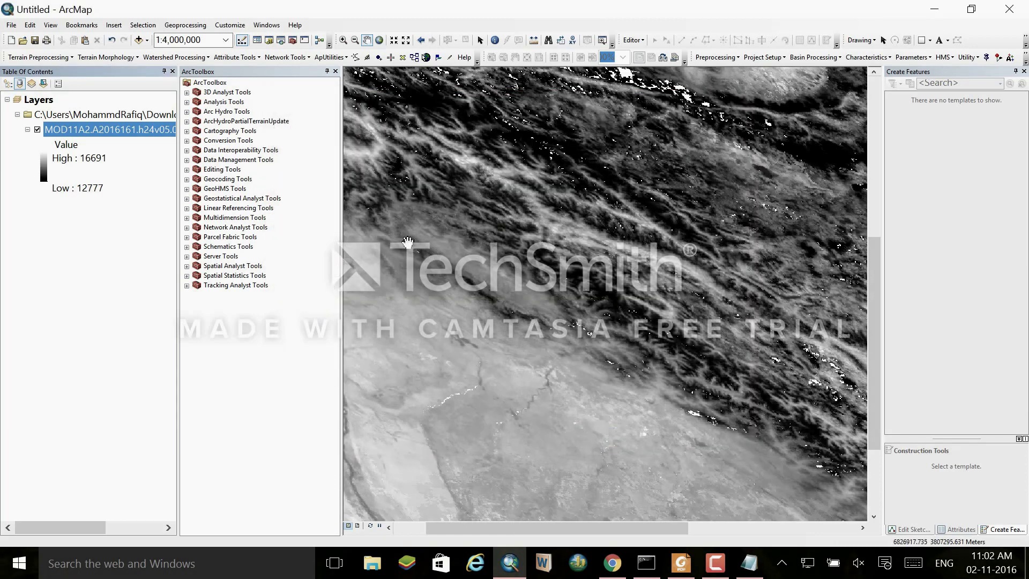
Open the Project Raster tool from the Data Management projection tools and set the MOD11A2 layer as the input raster.
click(187, 151)
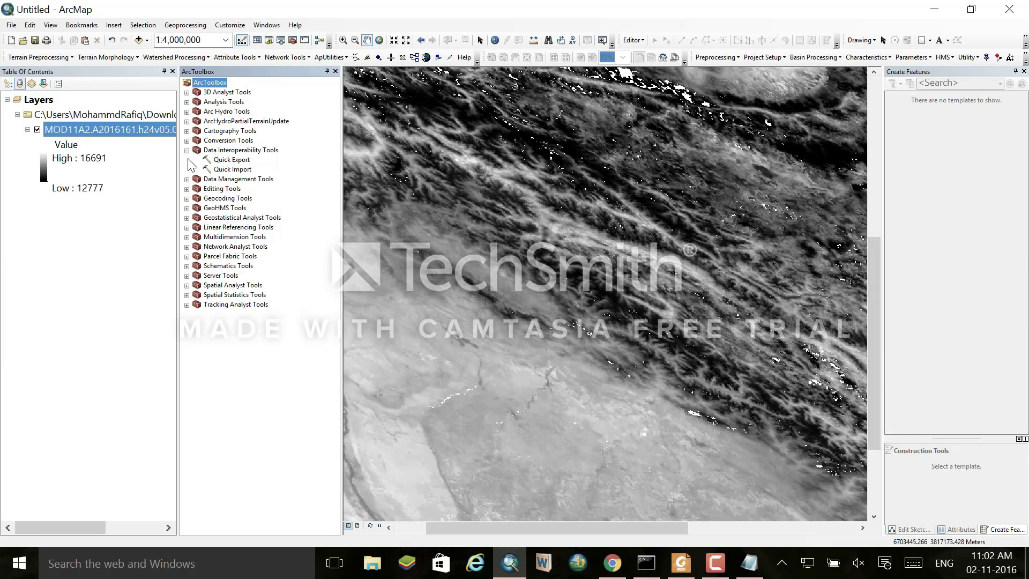
click(187, 179)
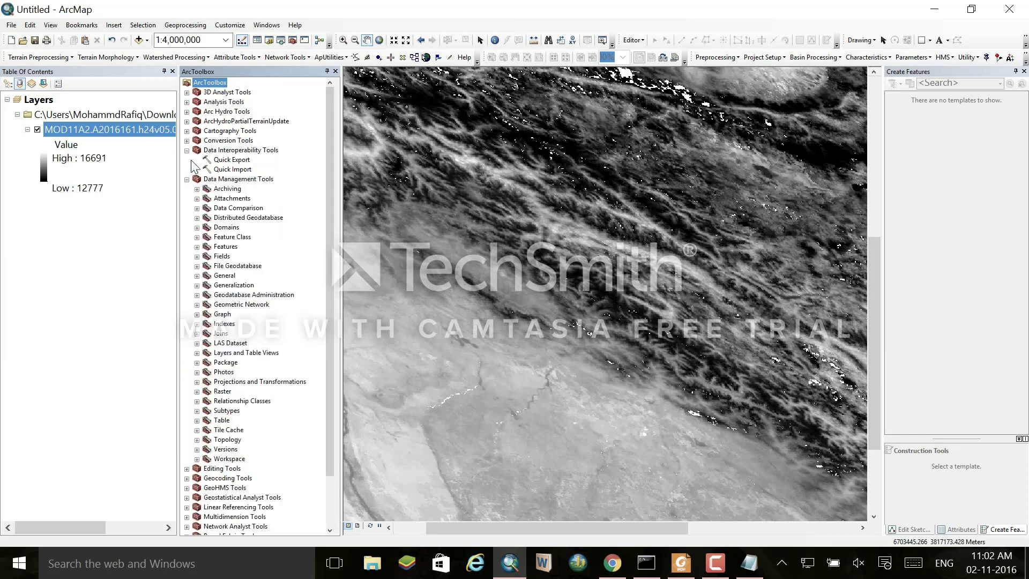
click(187, 151)
click(197, 364)
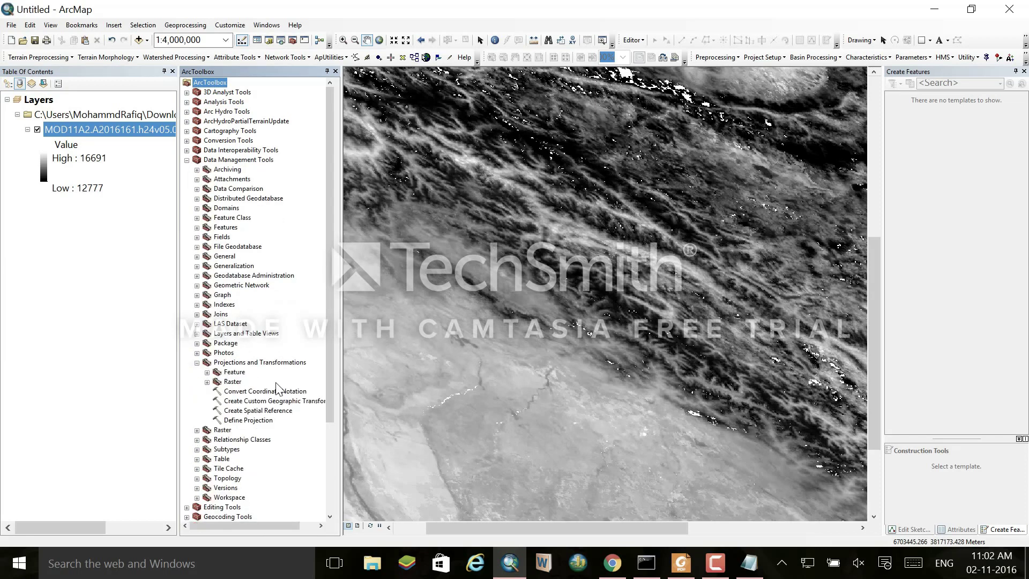
click(207, 382)
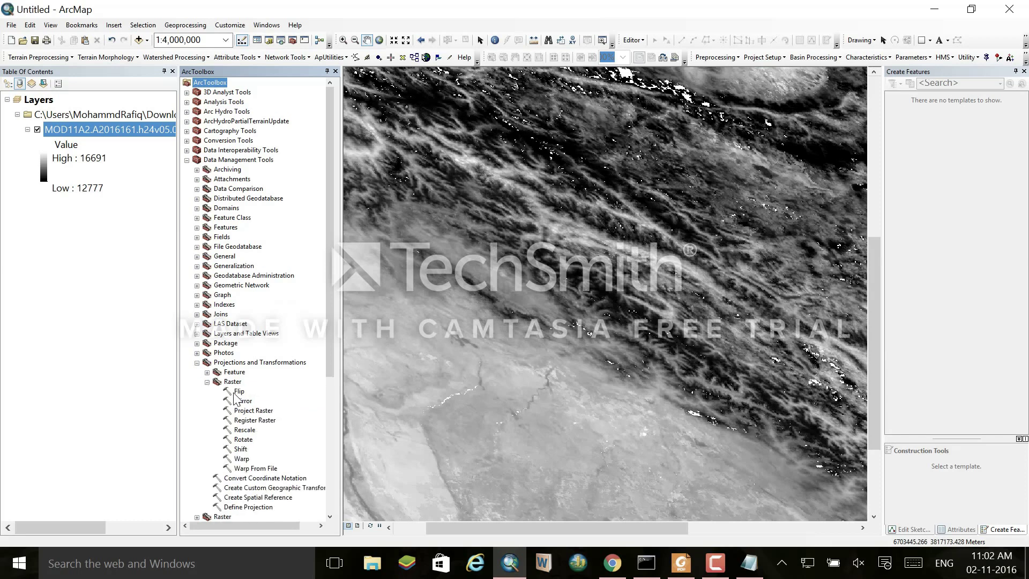
click(251, 412)
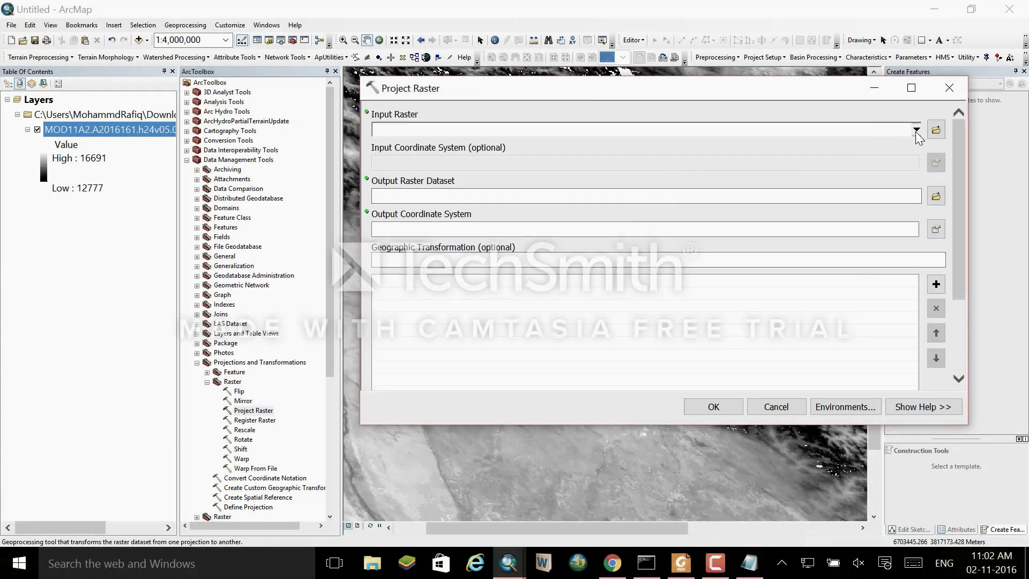
click(918, 130)
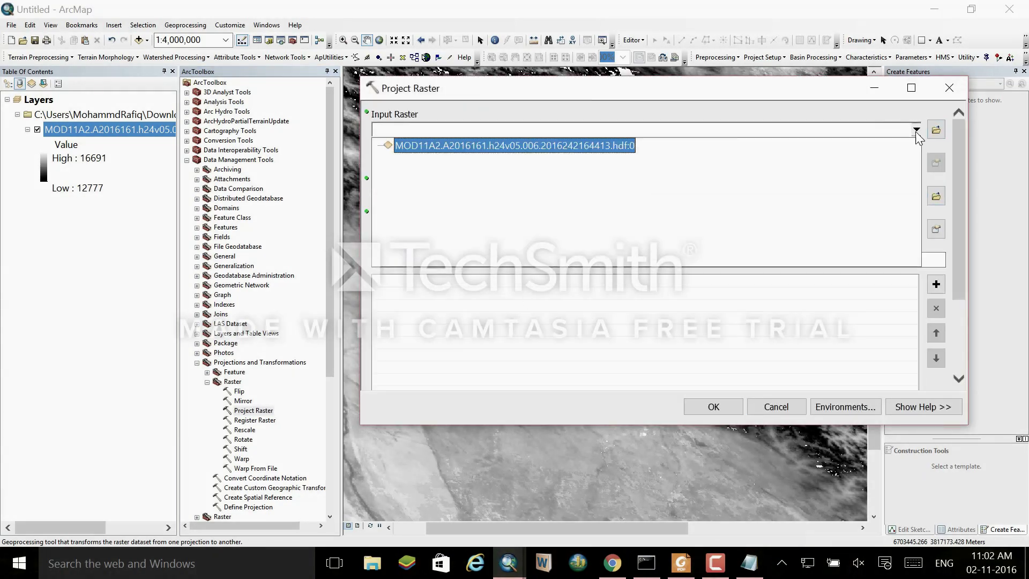
click(643, 147)
Set the output coordinate system to WGS 1984 UTM Zone 43N and run Project Raster.
click(936, 231)
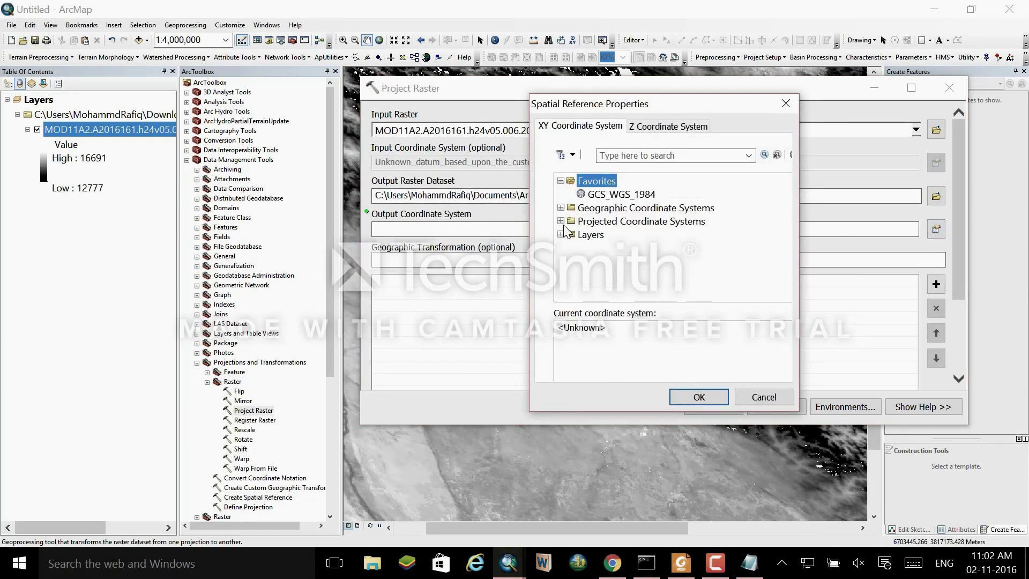
click(561, 221)
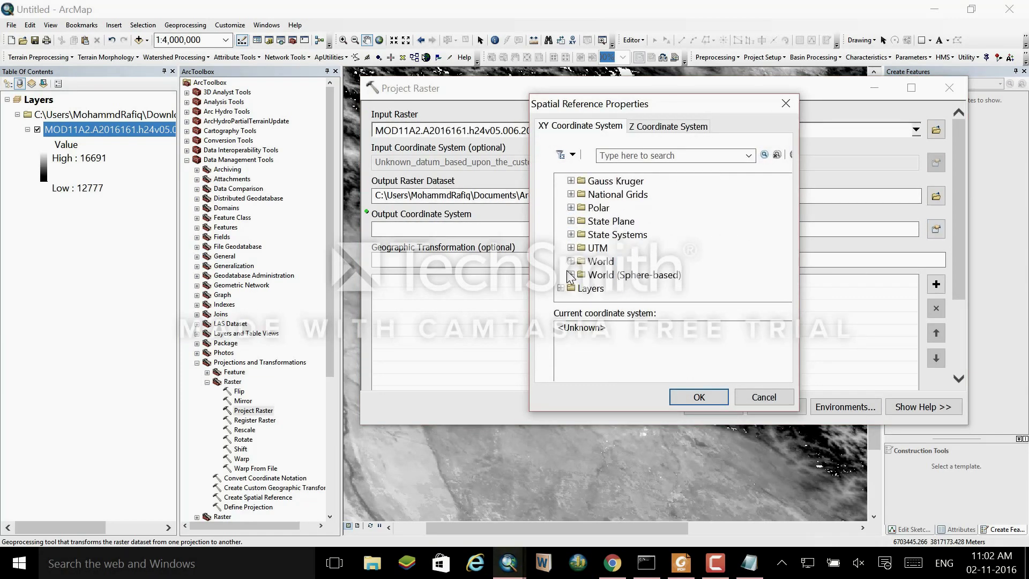
click(571, 248)
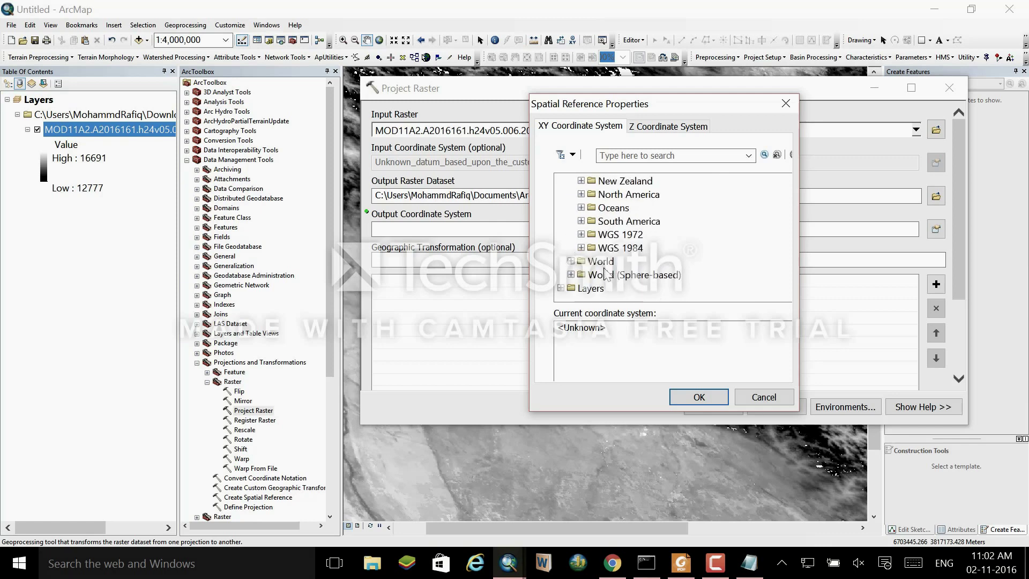
click(582, 248)
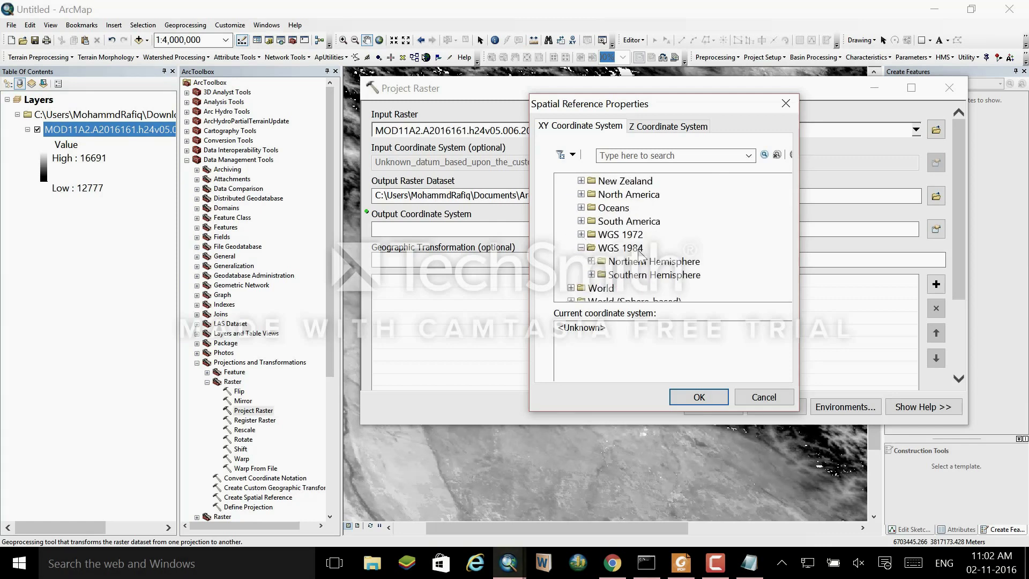
click(592, 261)
scroll(692, 248, down, 10)
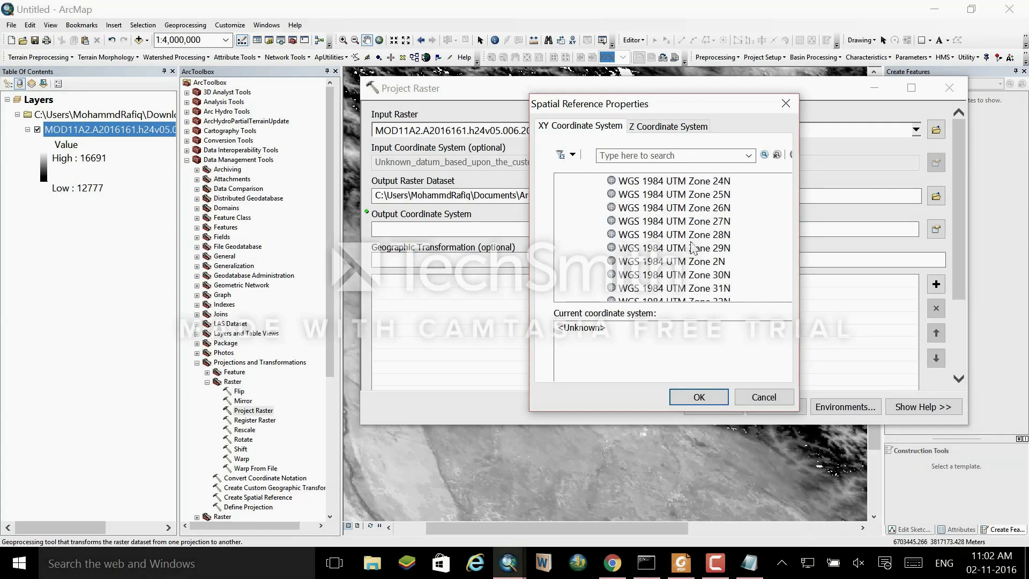
scroll(692, 248, down, 4)
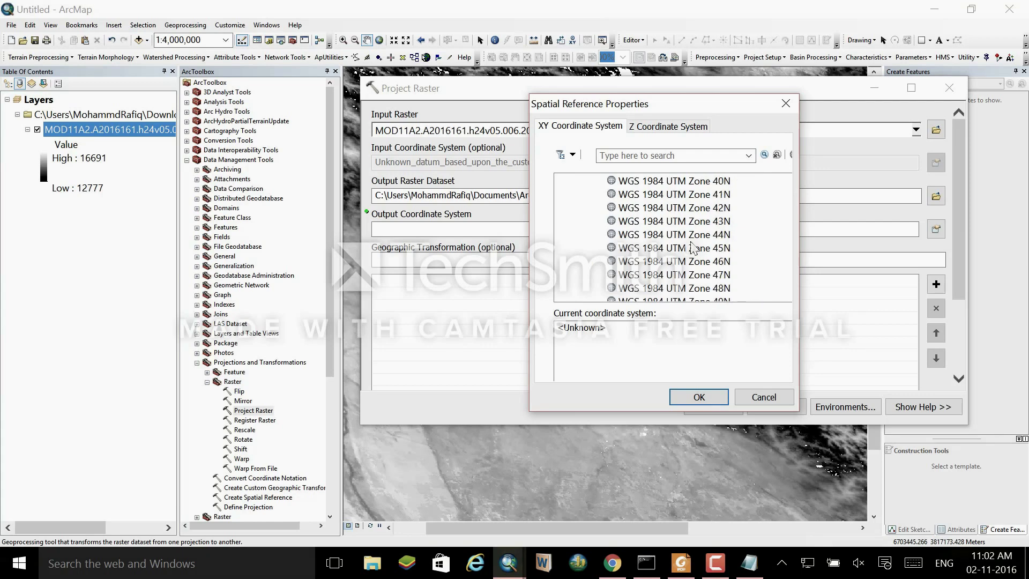
click(718, 222)
click(709, 397)
click(712, 407)
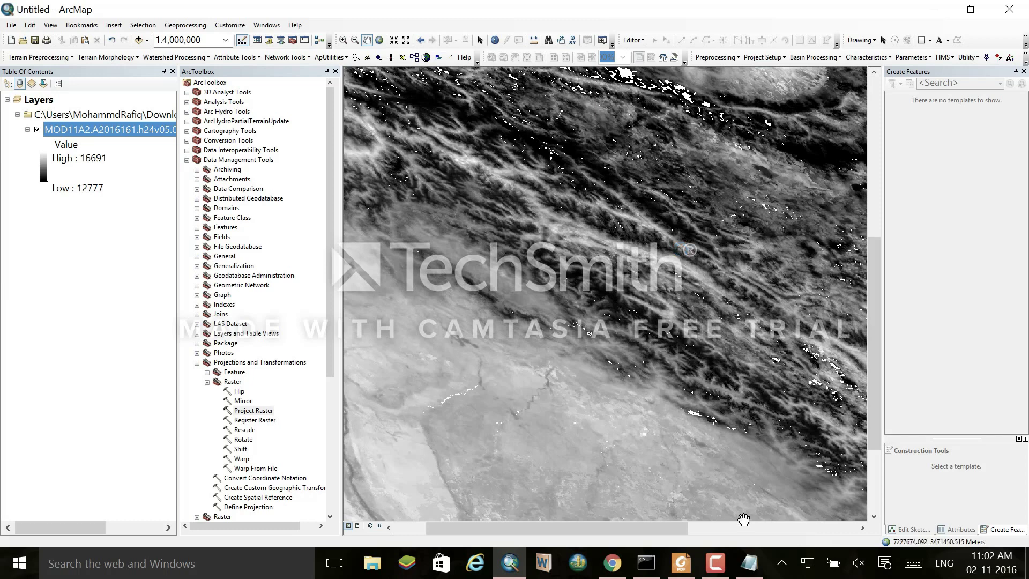
click(806, 563)
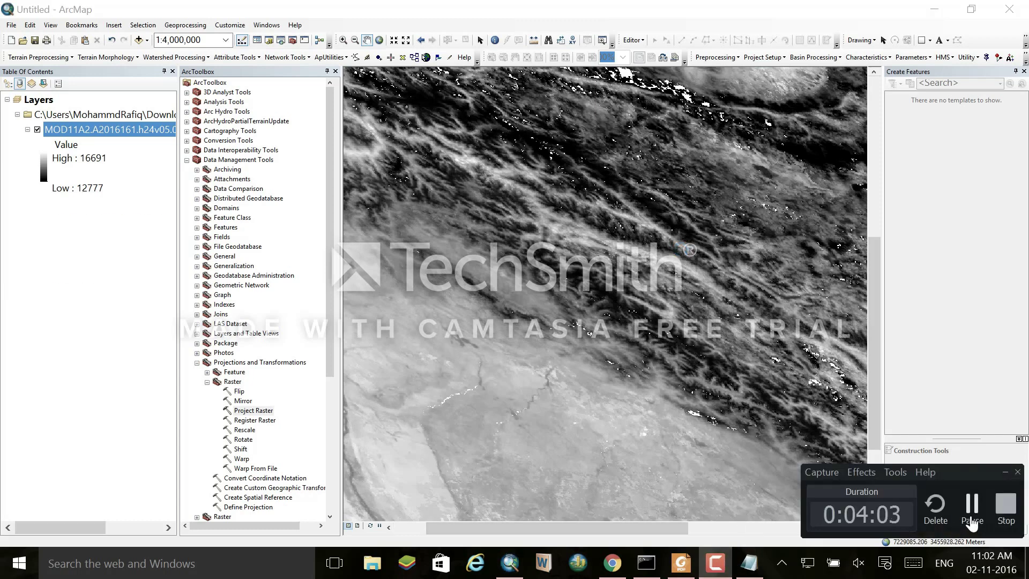
click(972, 507)
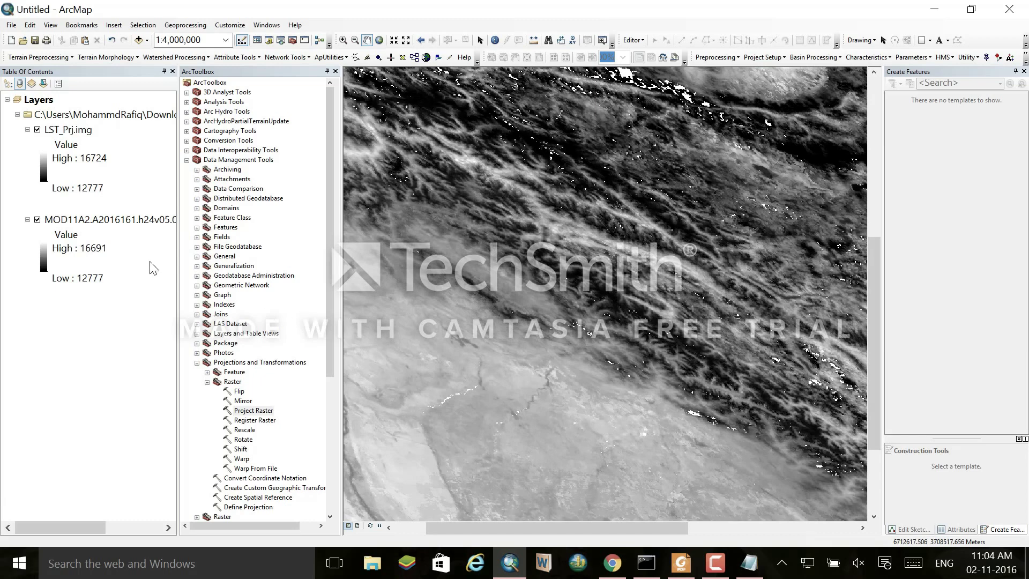
Remove the original MOD11A2 layer from the map, keeping only LST_Prj.img.
click(112, 220)
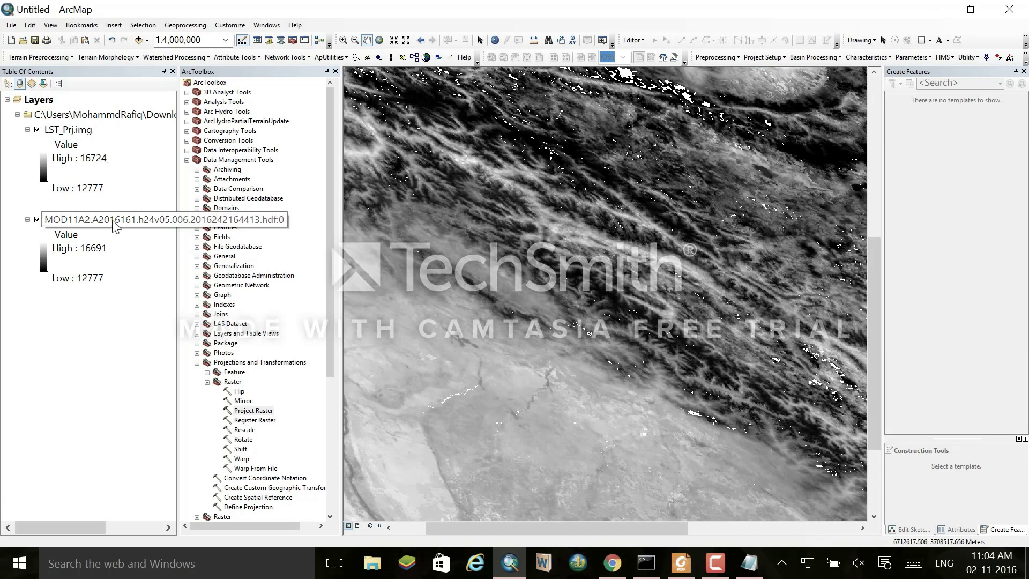
right_click(114, 221)
click(124, 238)
right_click(84, 129)
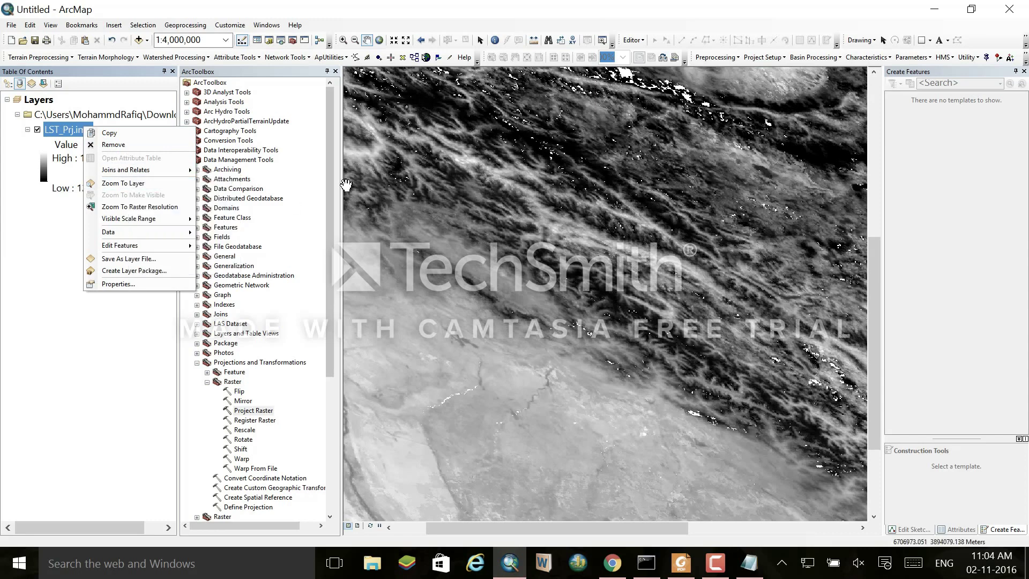
Open the Build Raster Attribute Table tool from the raster properties tools under Data Management.
drag(330, 176, 330, 311)
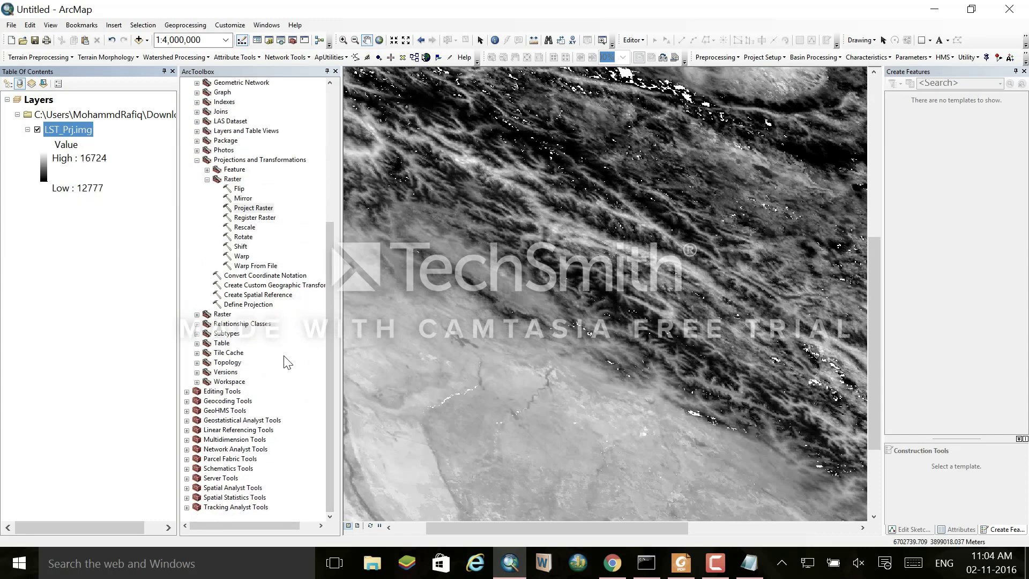
click(197, 314)
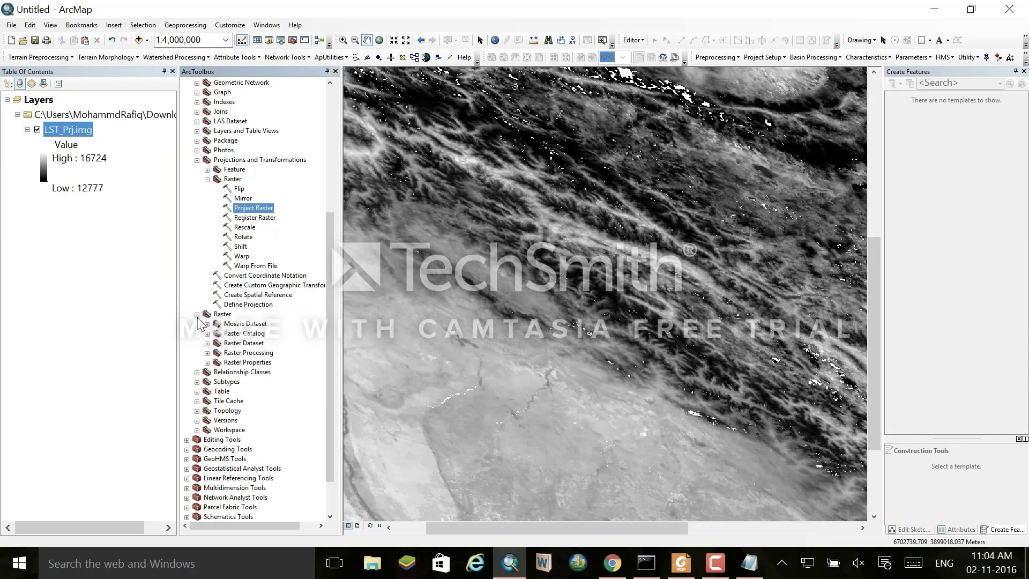
click(207, 354)
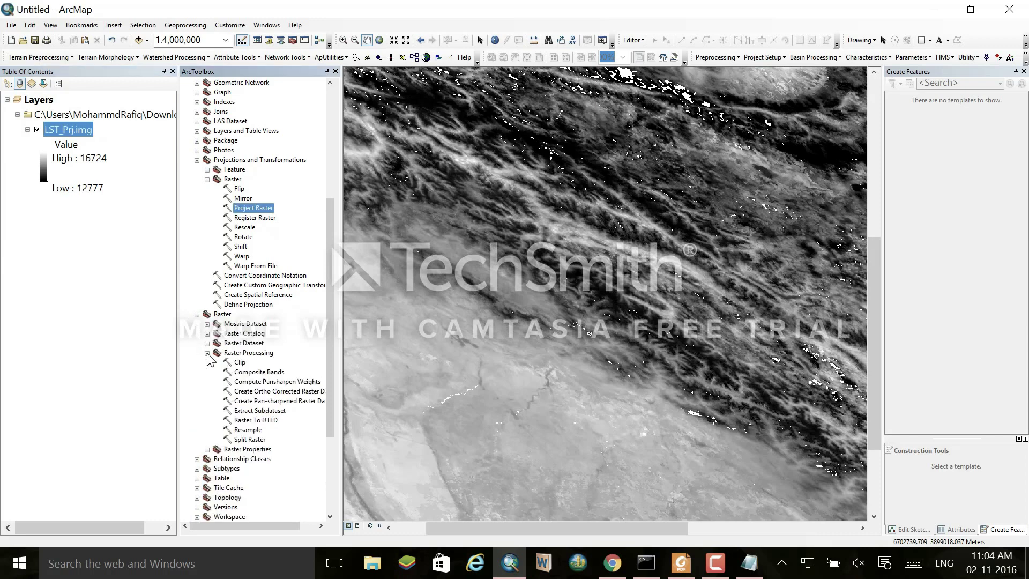
scroll(210, 375, down, 1)
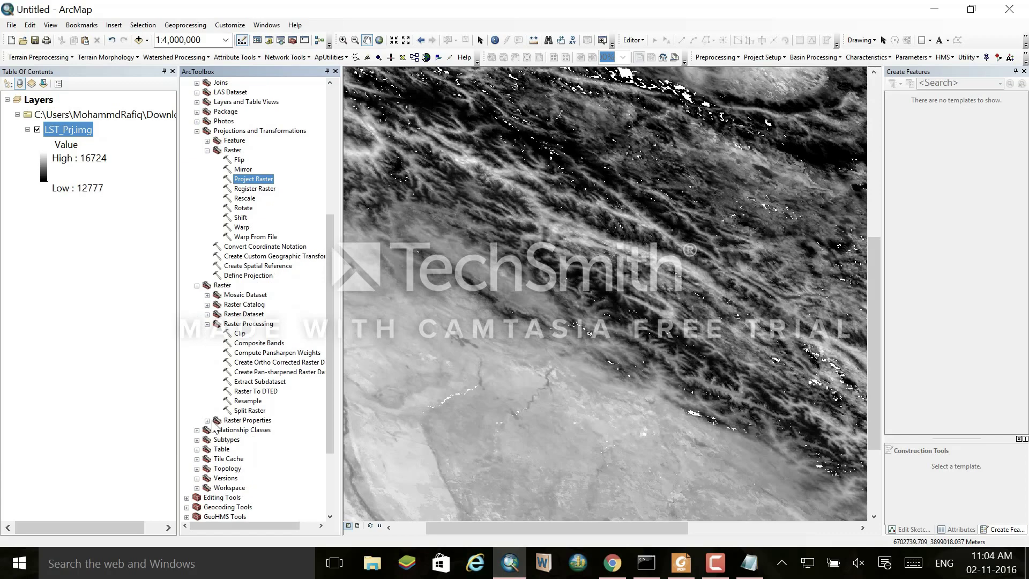
click(208, 420)
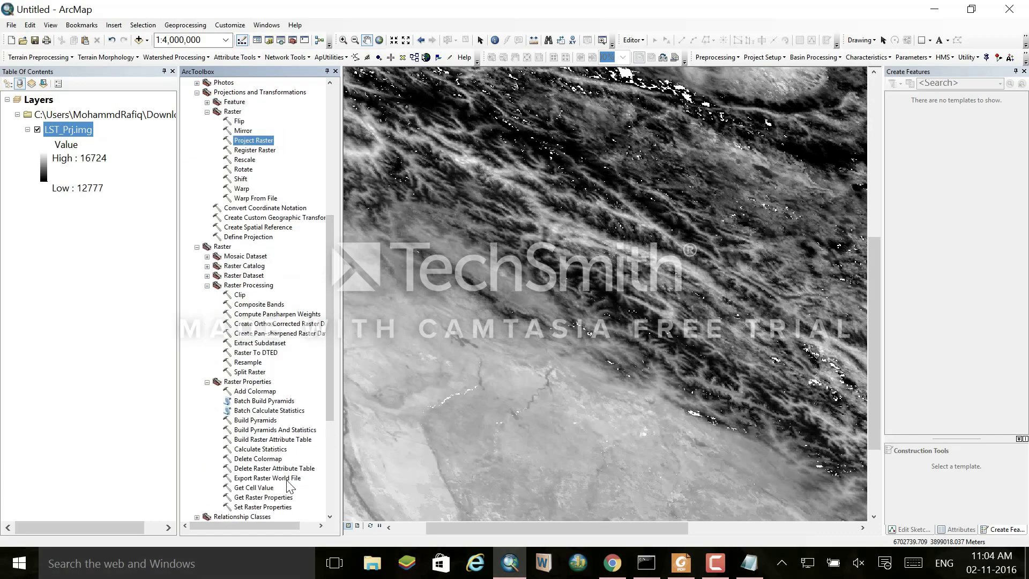
double_click(272, 439)
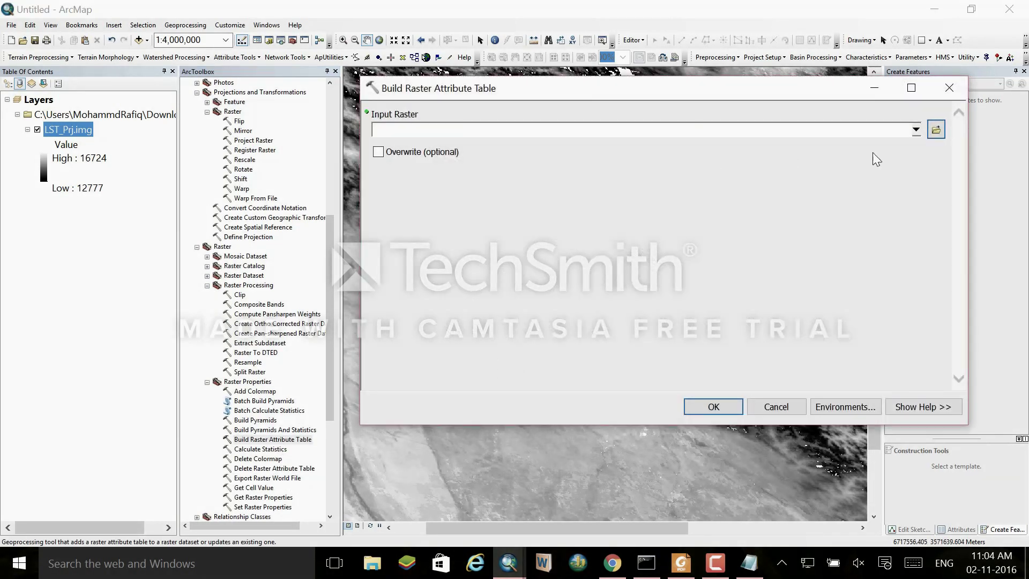
Build the raster attribute table with LST_Prj.img as the input raster.
click(917, 129)
click(622, 182)
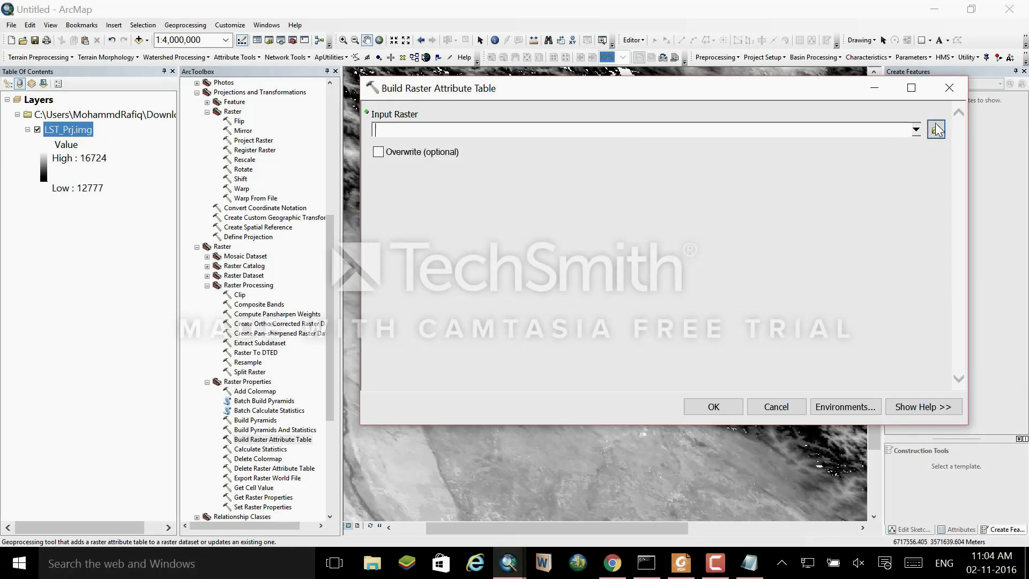
click(916, 129)
click(412, 147)
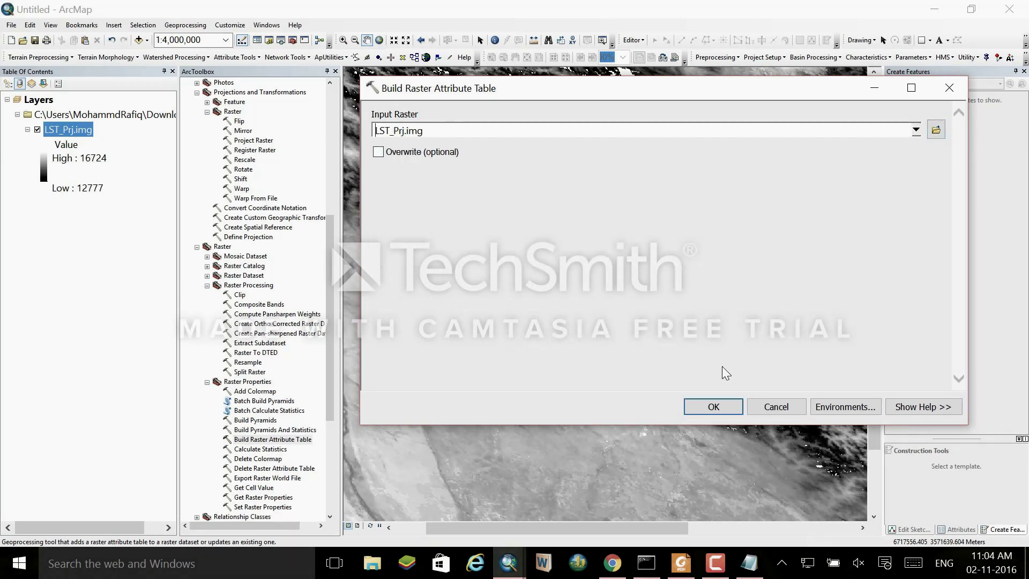
click(714, 407)
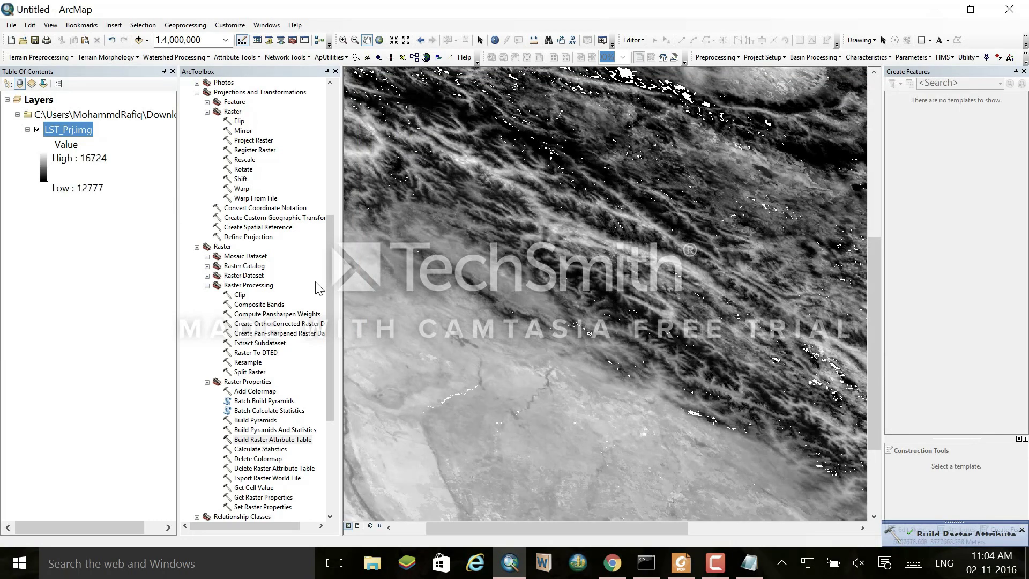
click(715, 563)
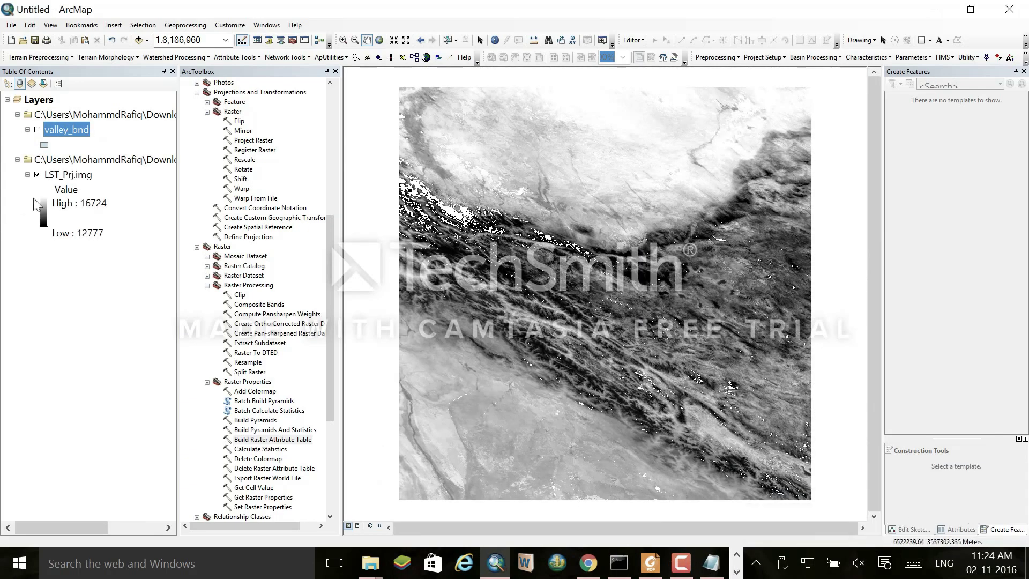
Show the valley_bnd layer and symbolize it as a hollow polygon with a red outline of width 1.
click(37, 129)
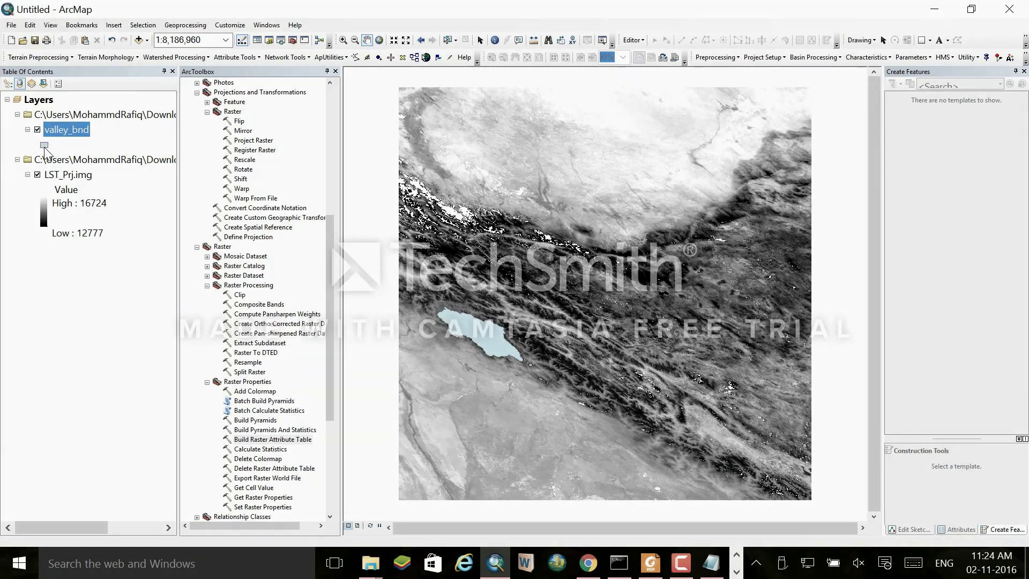
click(44, 145)
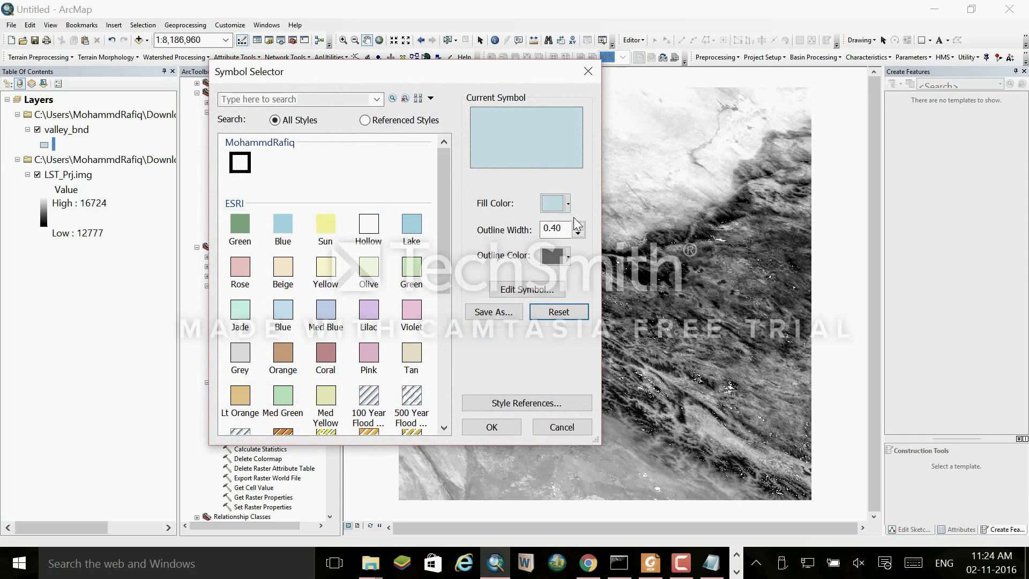
click(380, 229)
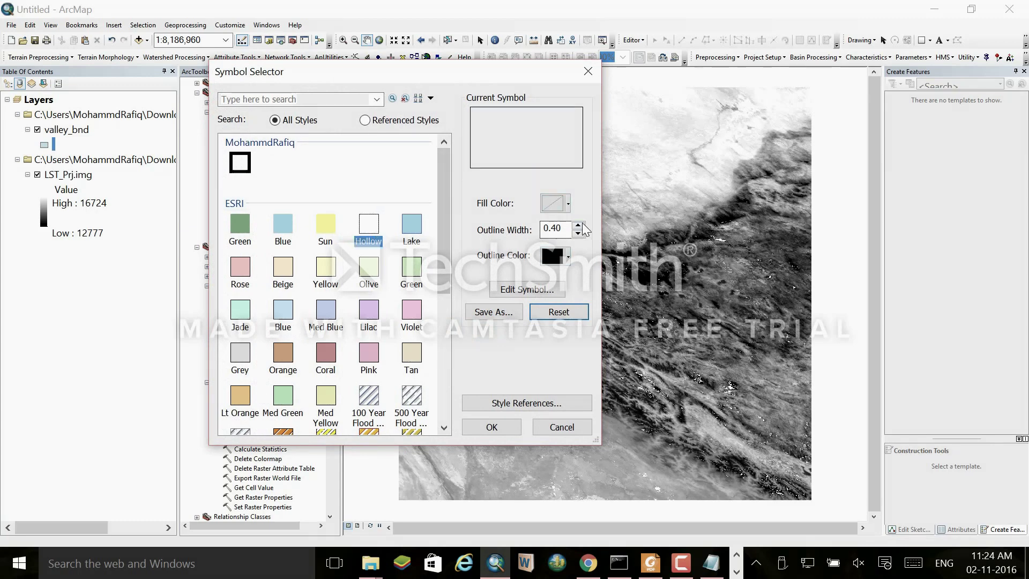
click(554, 259)
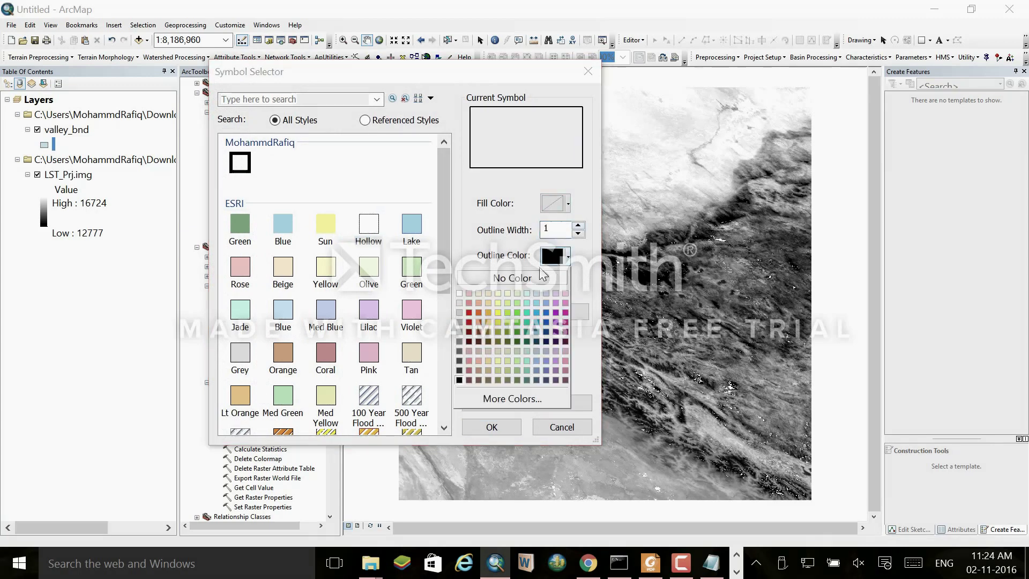
click(470, 310)
click(496, 425)
scroll(492, 334, down, 2)
scroll(487, 330, down, 1)
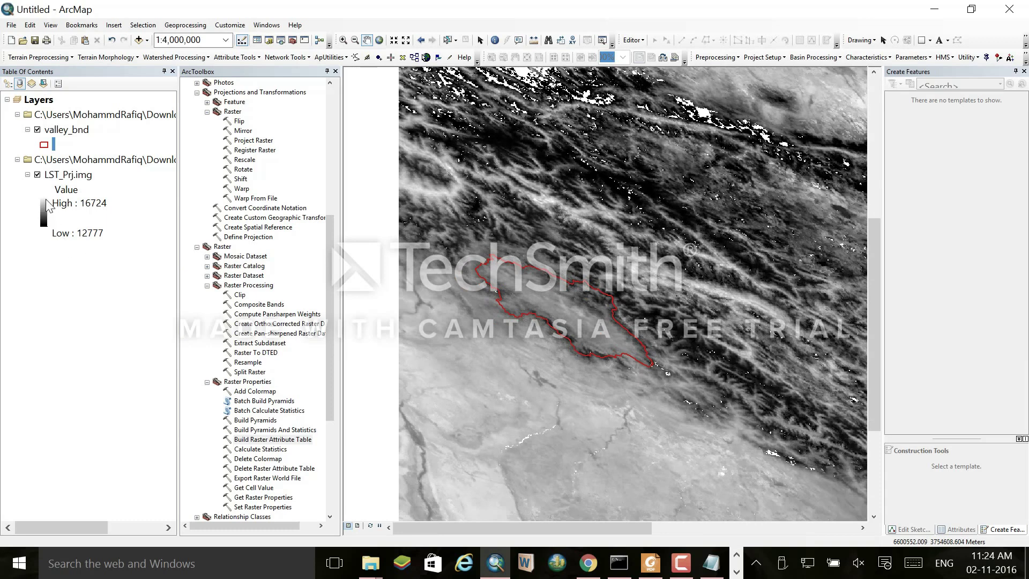
Check that the attribute table of LST_Prj.img can be opened, and open the Clip tool from the raster processing tools.
right_click(57, 177)
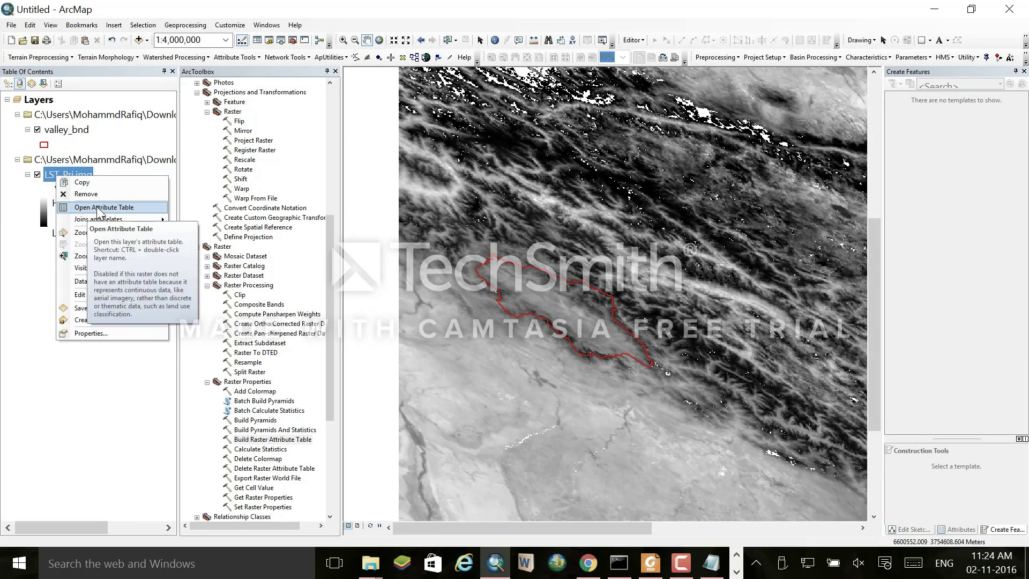
click(3, 286)
scroll(324, 268, down, 3)
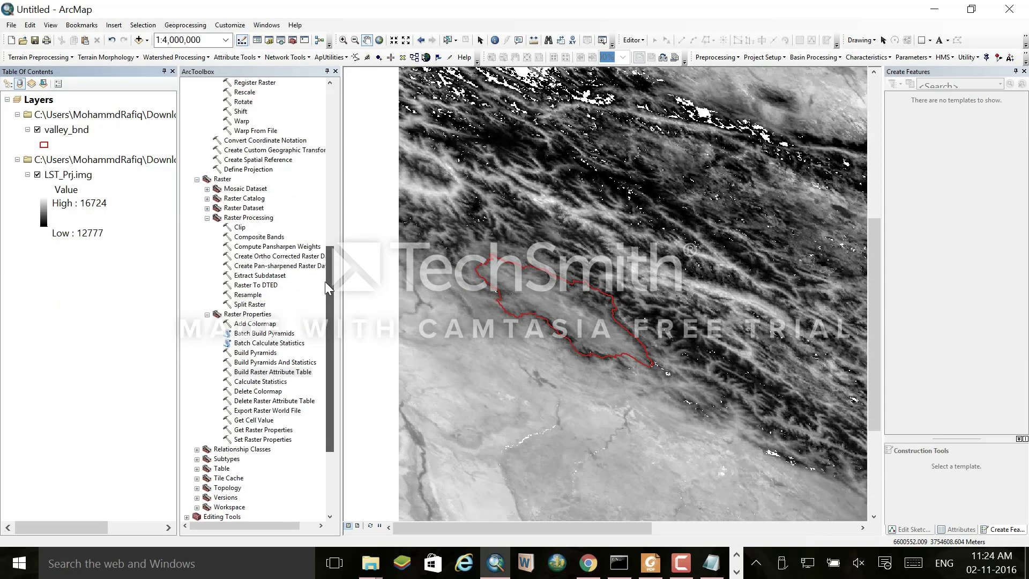
double_click(240, 208)
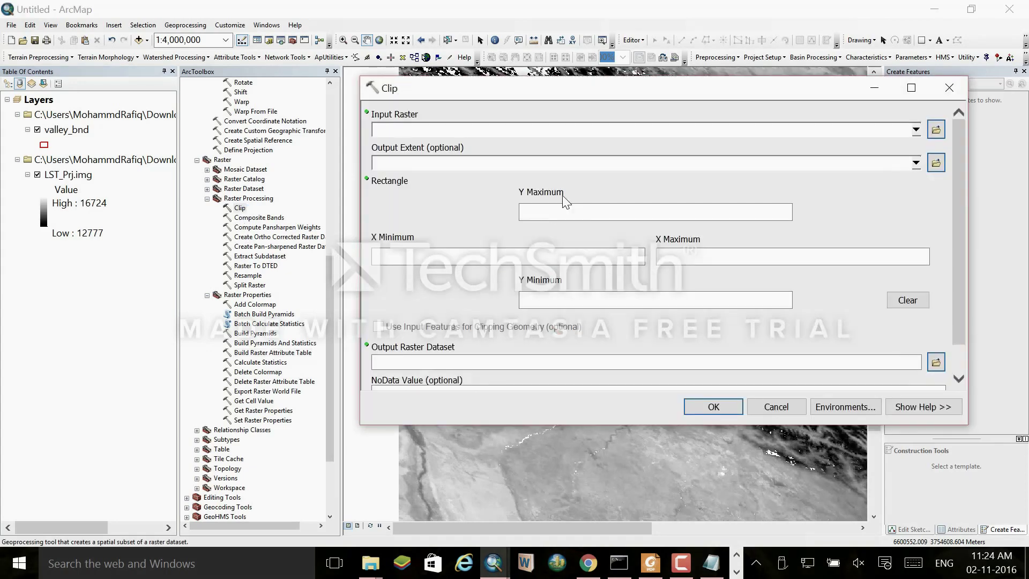
Clip LST_Prj.img to the valley_bnd extent, using the input features as clipping geometry.
click(916, 130)
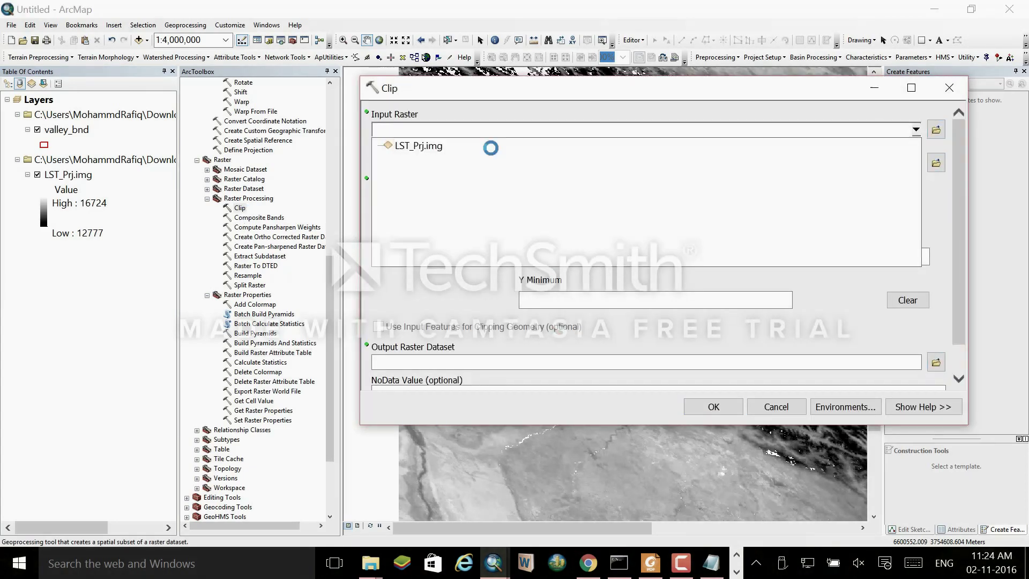
click(489, 143)
click(916, 163)
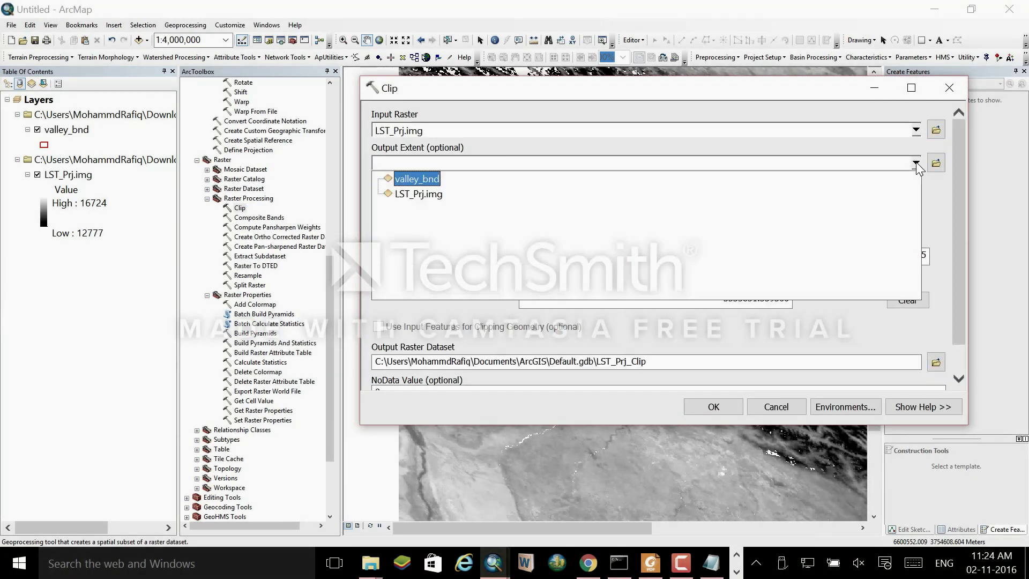
click(429, 182)
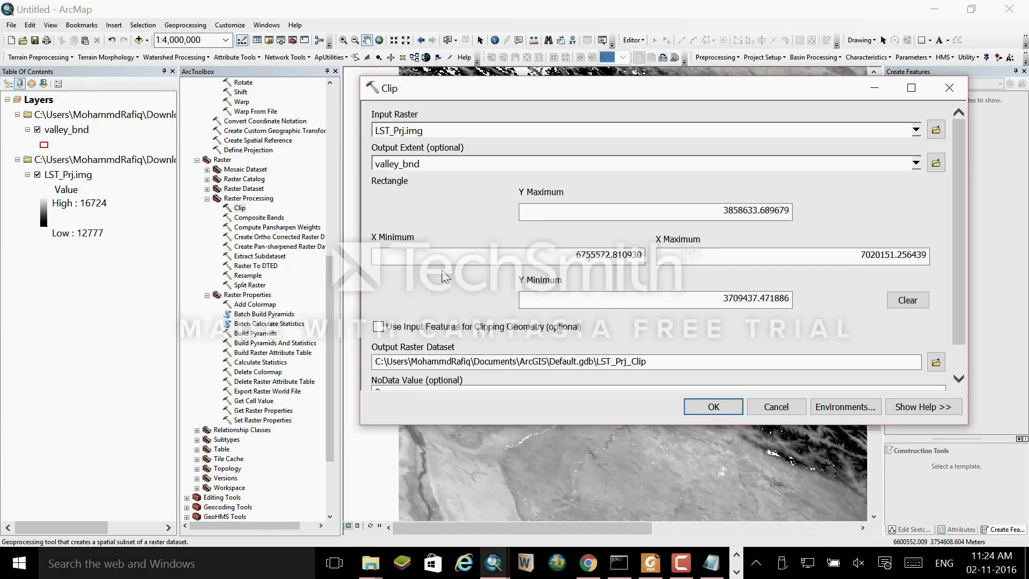
click(379, 327)
drag(958, 262, 958, 305)
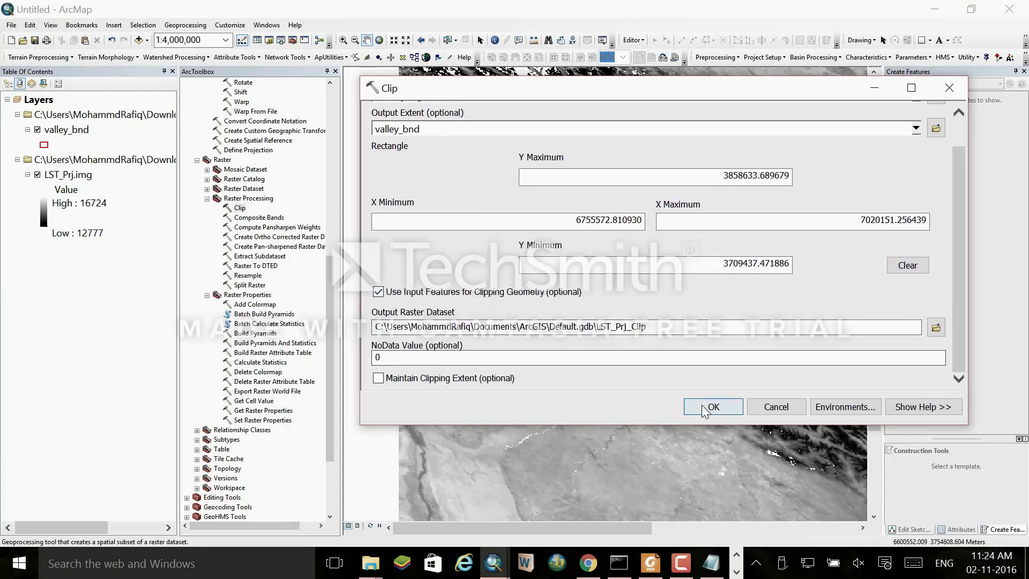
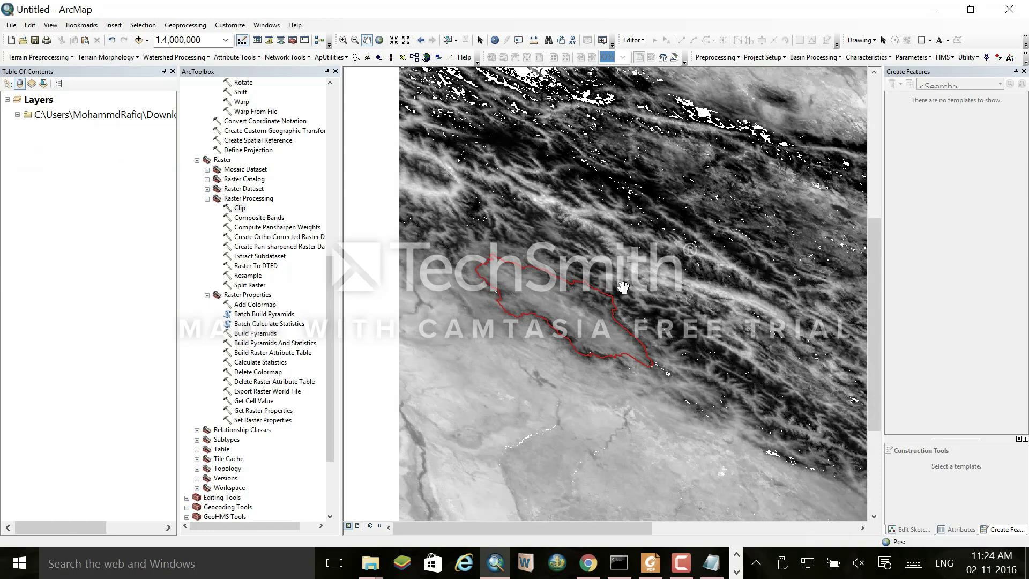
Hide the LST_Prj.img and valley_bnd layers and give LST_Prj_Clip a multicolour ramp running from pale cyan through green, orange and dark red.
click(37, 279)
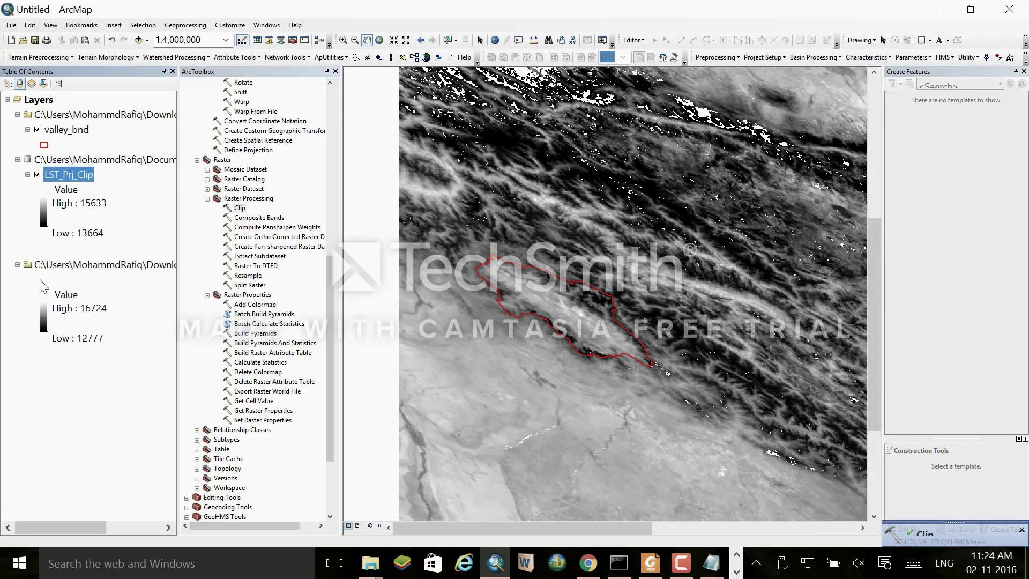
click(37, 130)
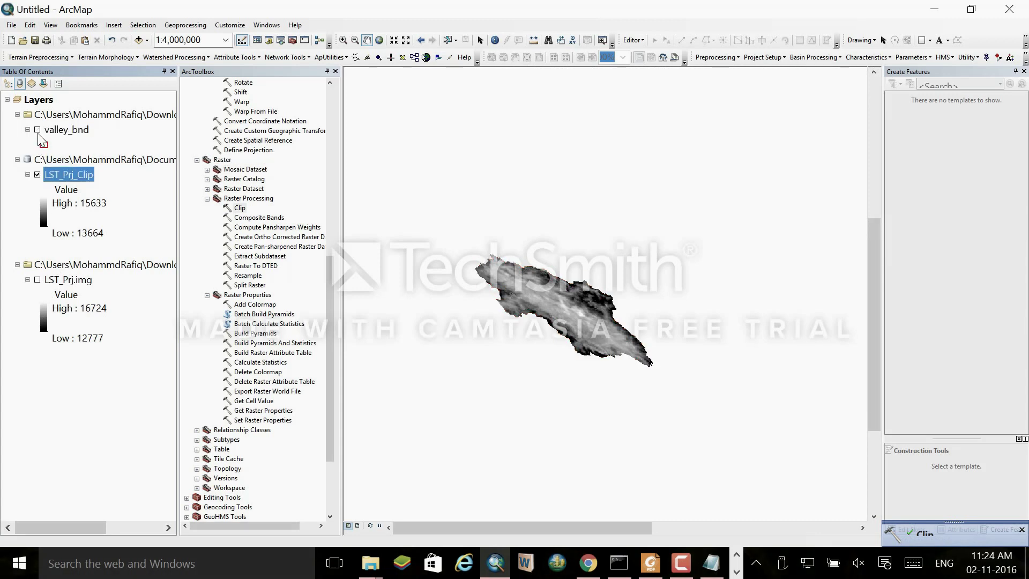
click(43, 215)
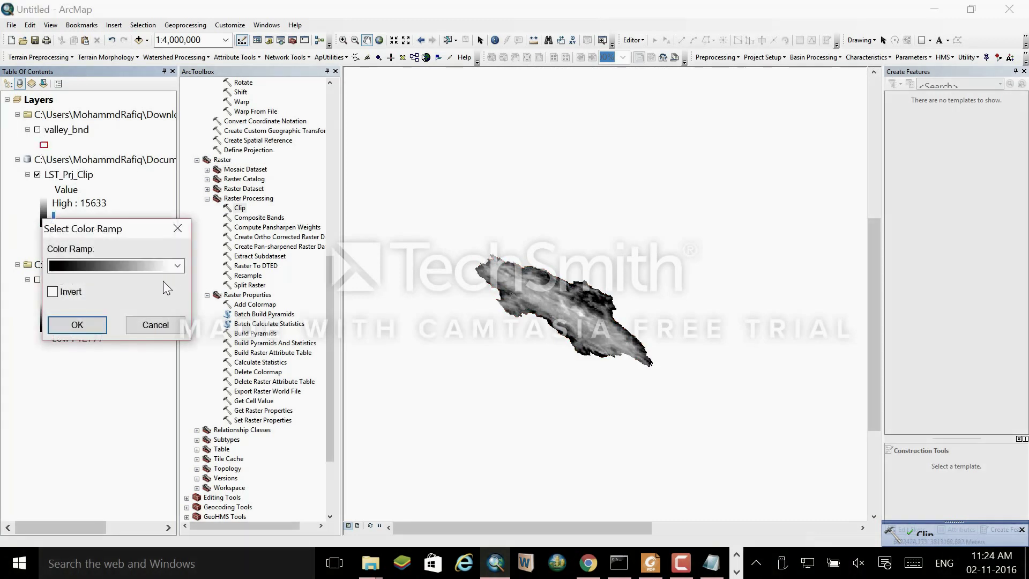
click(176, 267)
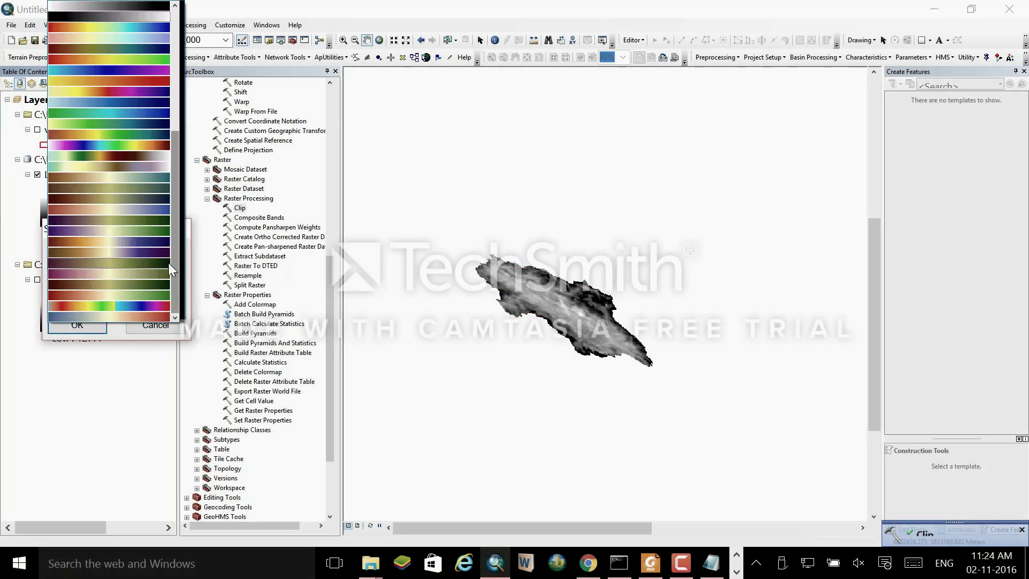
click(153, 156)
click(75, 325)
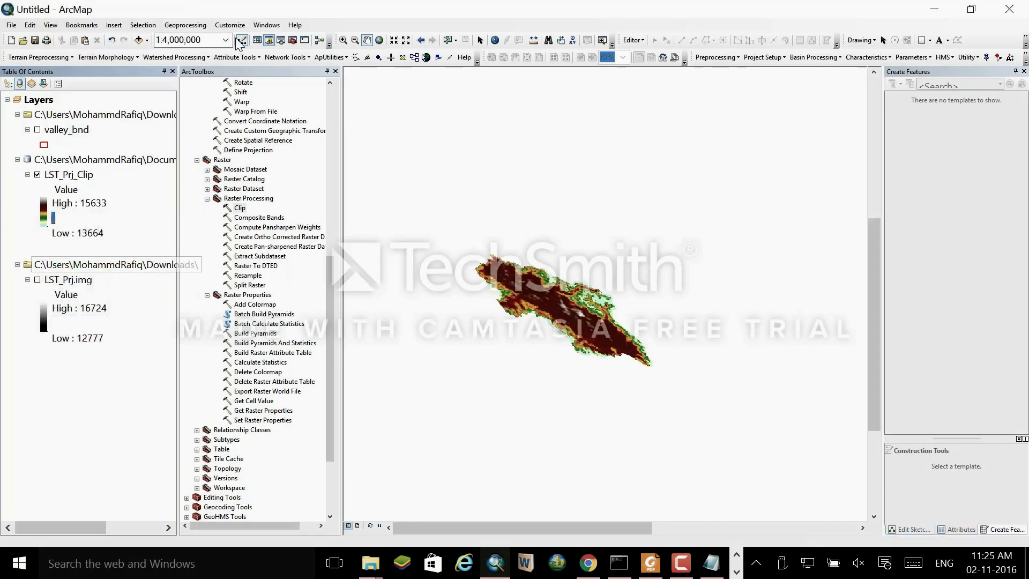
Examine the individual cells and overall shape of the clipped raster at several map scales.
click(379, 41)
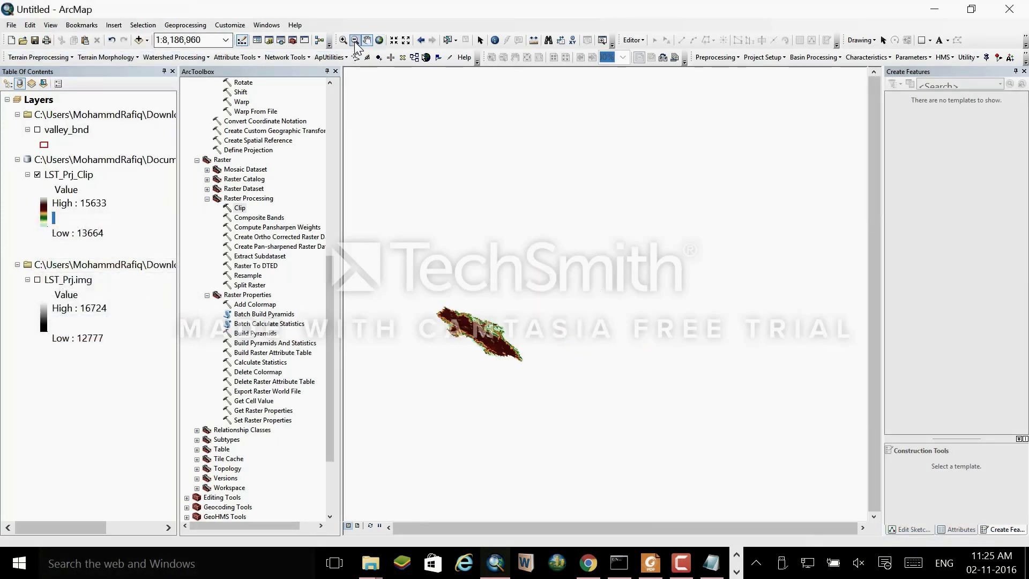
click(344, 40)
click(498, 287)
drag(498, 287, 651, 358)
click(663, 294)
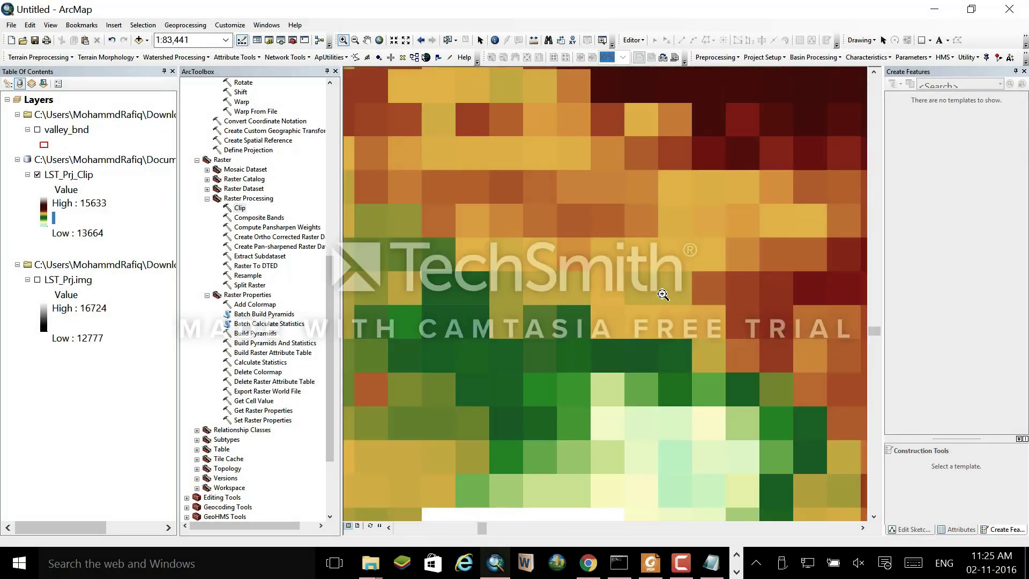
scroll(663, 294, up, 4)
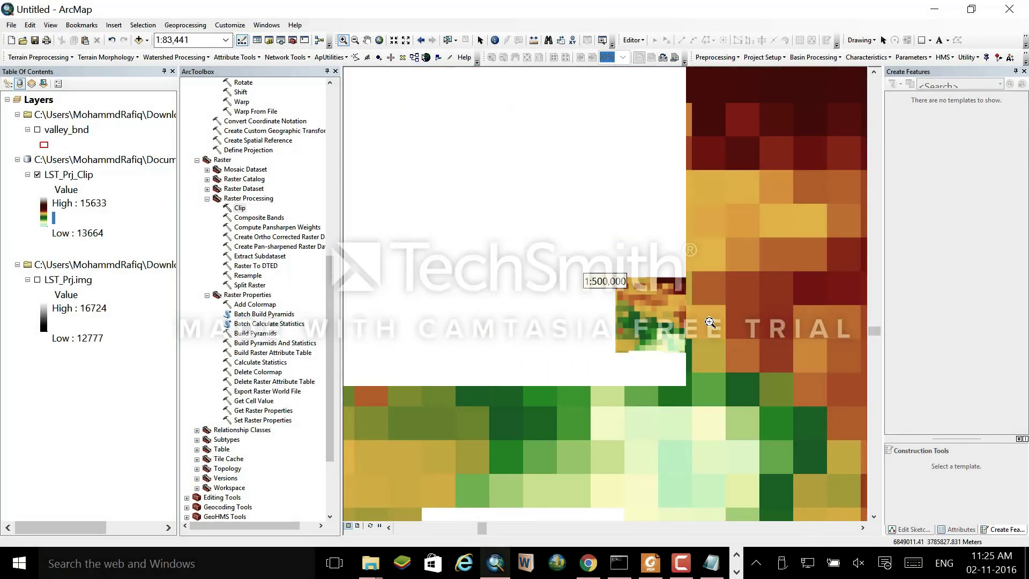
scroll(734, 271, up, 2)
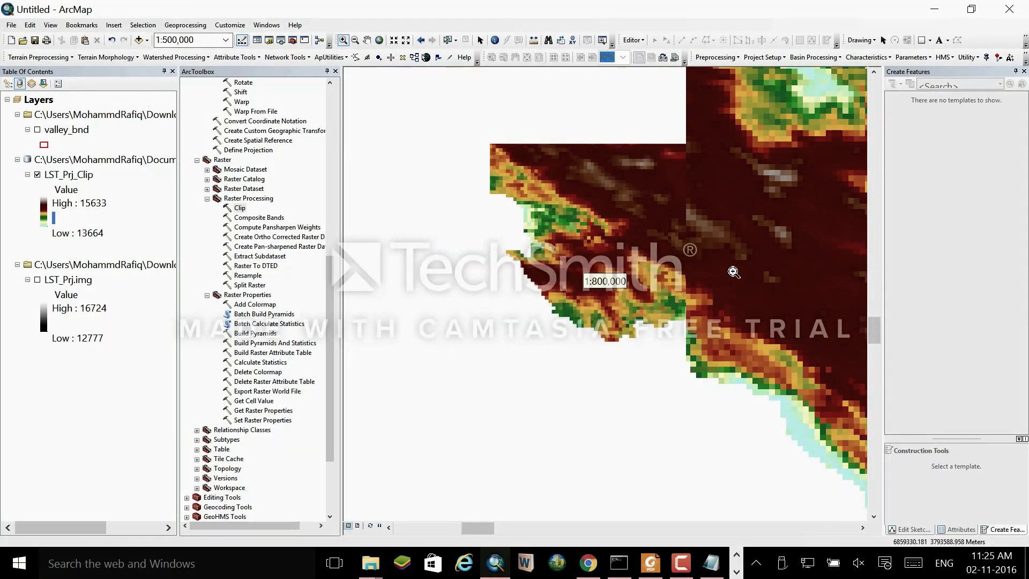
scroll(735, 272, up, 2)
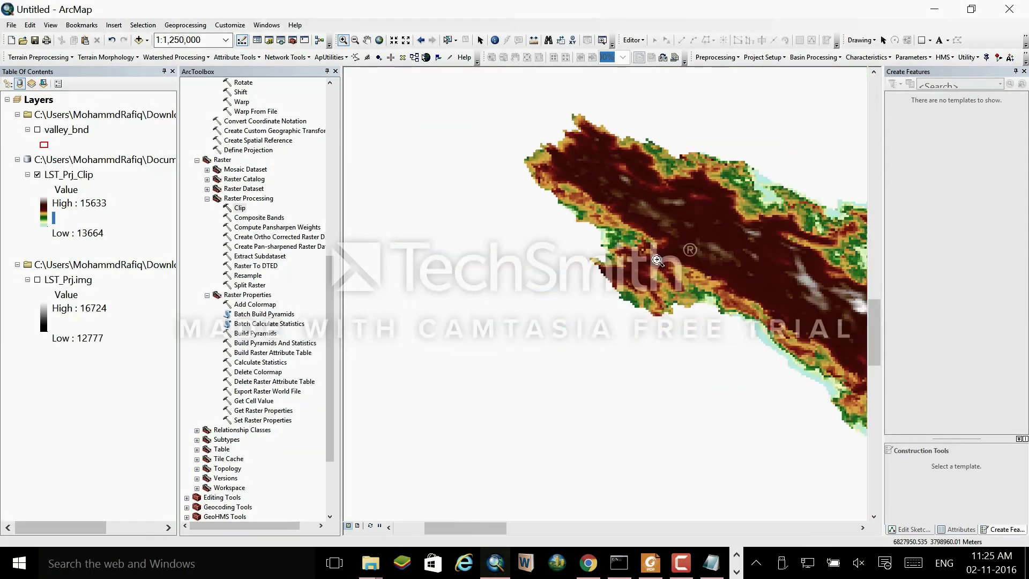
Identify a cell inside the clipped raster to read its pixel value.
click(367, 40)
drag(607, 161, 429, 148)
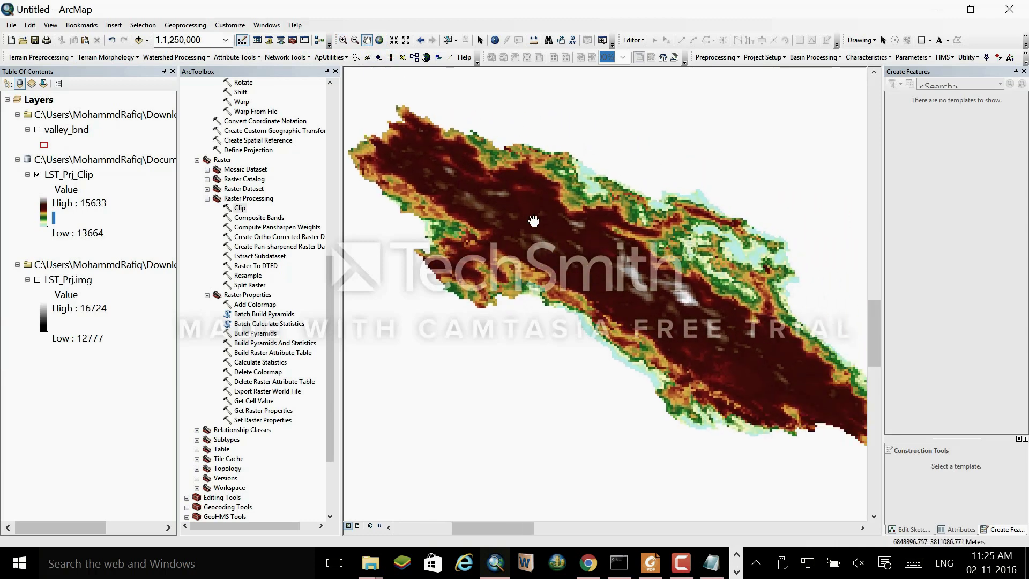
click(498, 41)
click(566, 225)
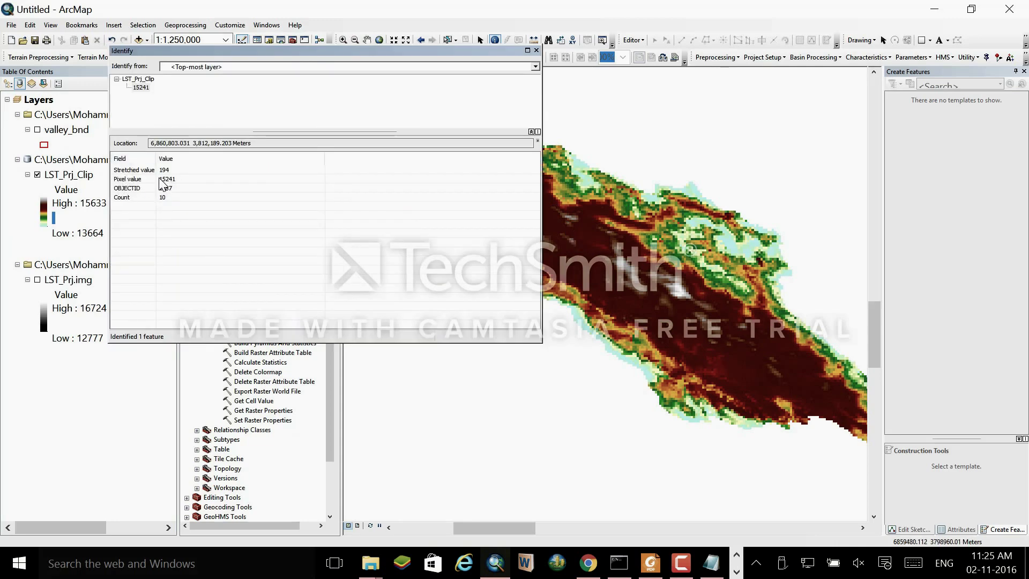
Identify another cell in the clipped raster's dark red zone to read its pixel value, and close the results.
click(587, 265)
click(536, 50)
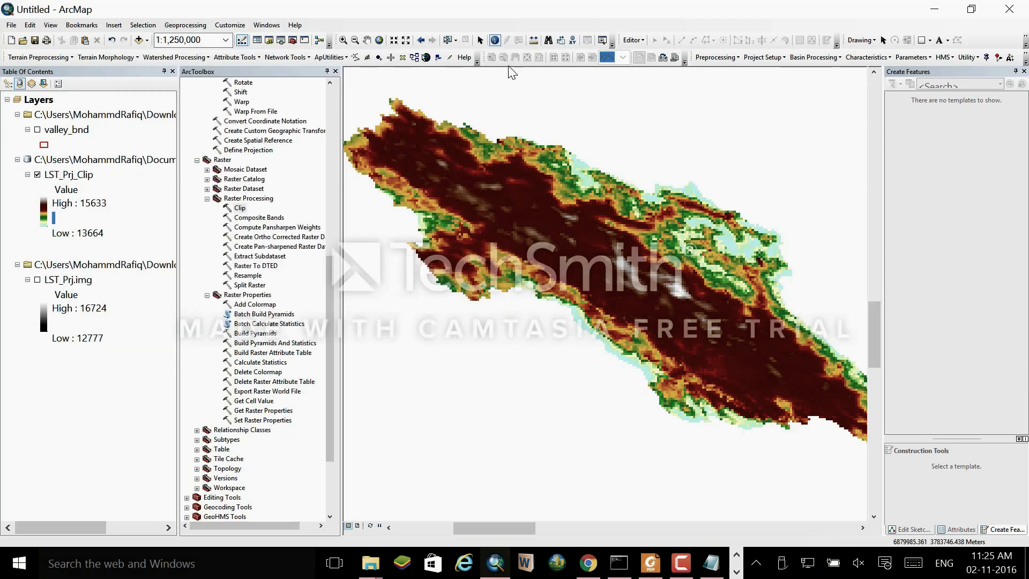
Add a Float field named Tempe_C to the attribute table of LST_Prj_Clip.
right_click(69, 175)
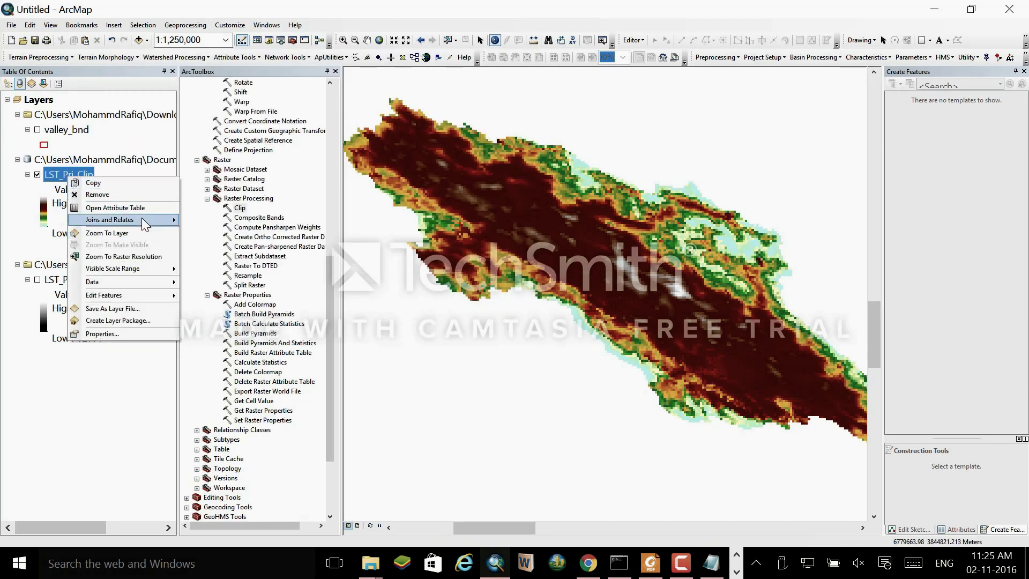
click(140, 208)
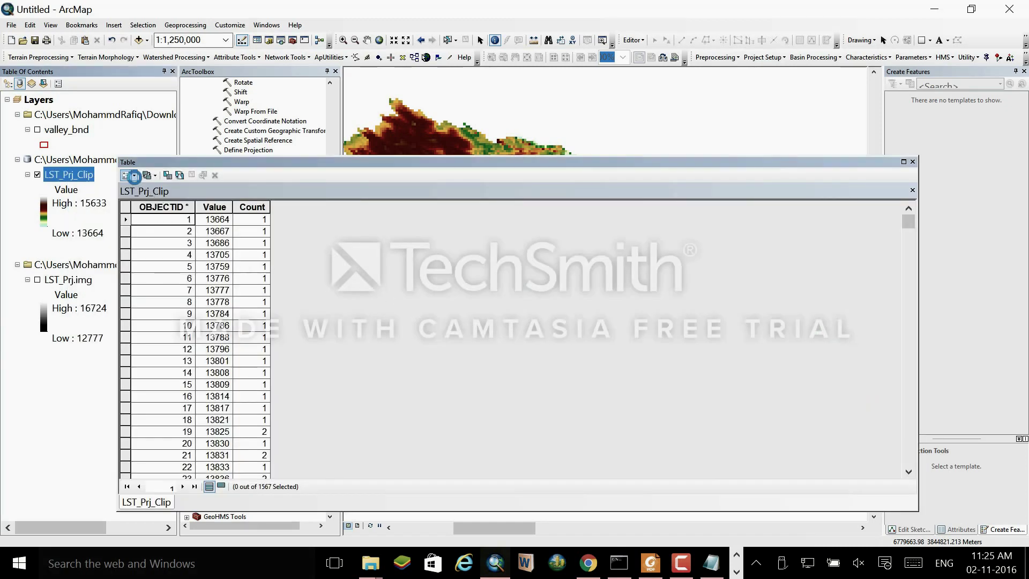
click(134, 176)
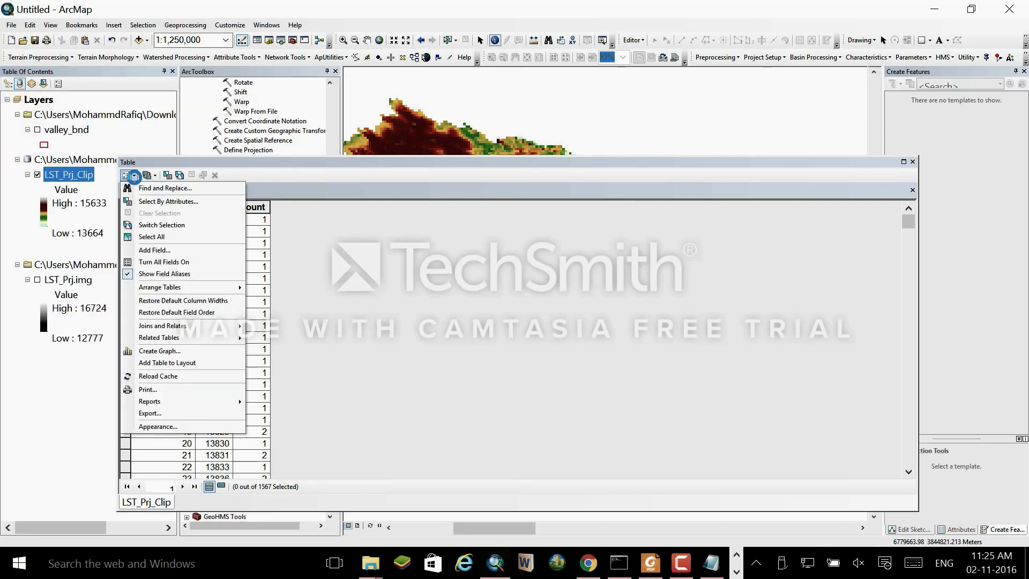
click(169, 250)
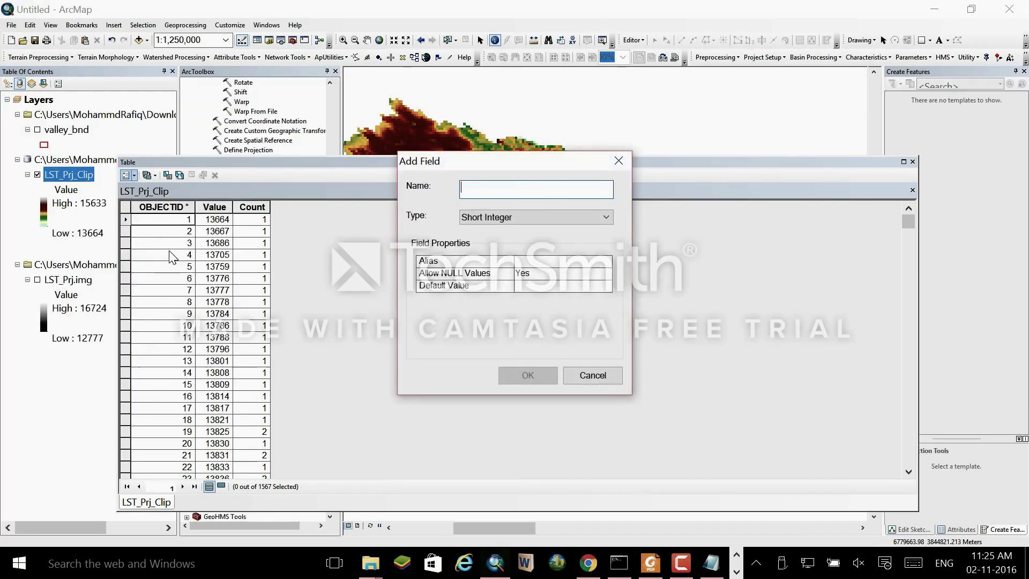
text(Tempe_C)
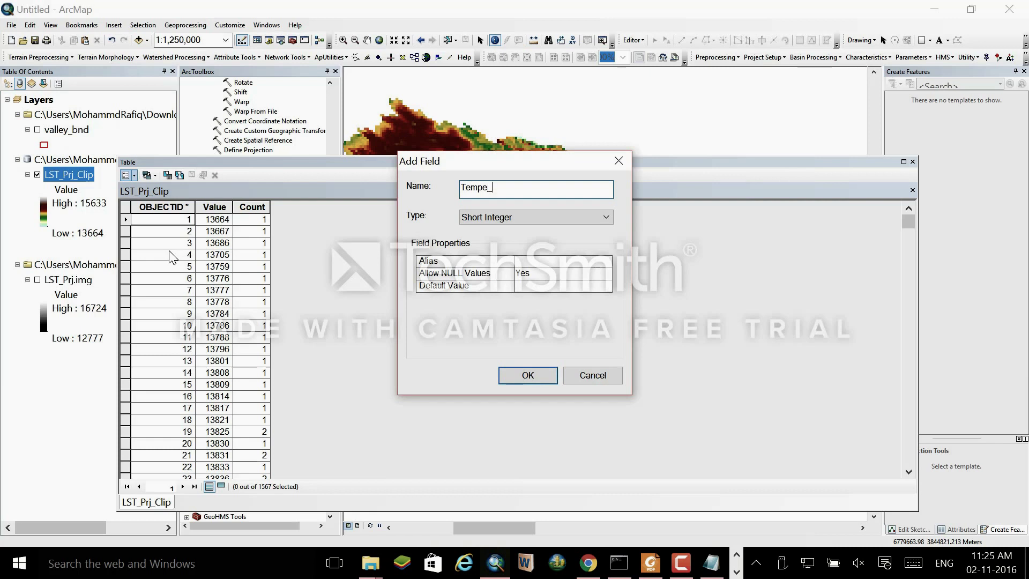
click(529, 217)
click(522, 249)
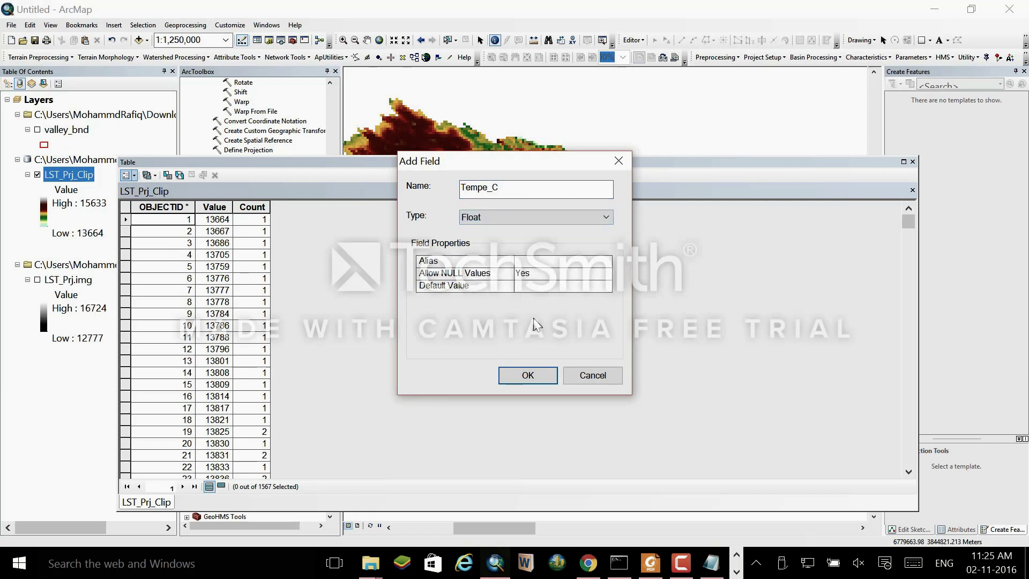
click(530, 376)
Calculate the Tempe_C field with the expression [Value] * 0.02 - 273.15 and close the attribute table.
click(335, 206)
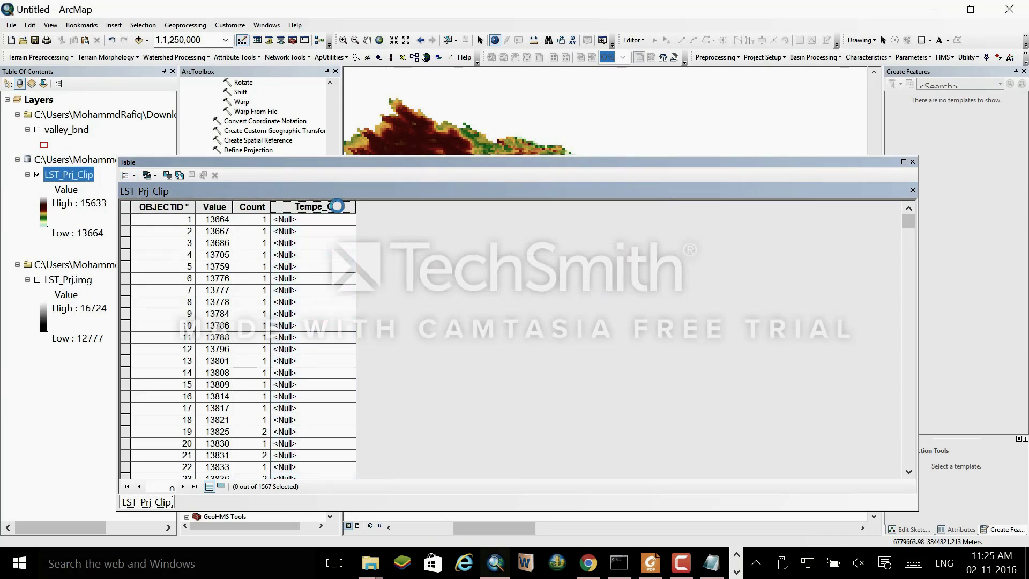
right_click(335, 206)
click(335, 206)
right_click(335, 206)
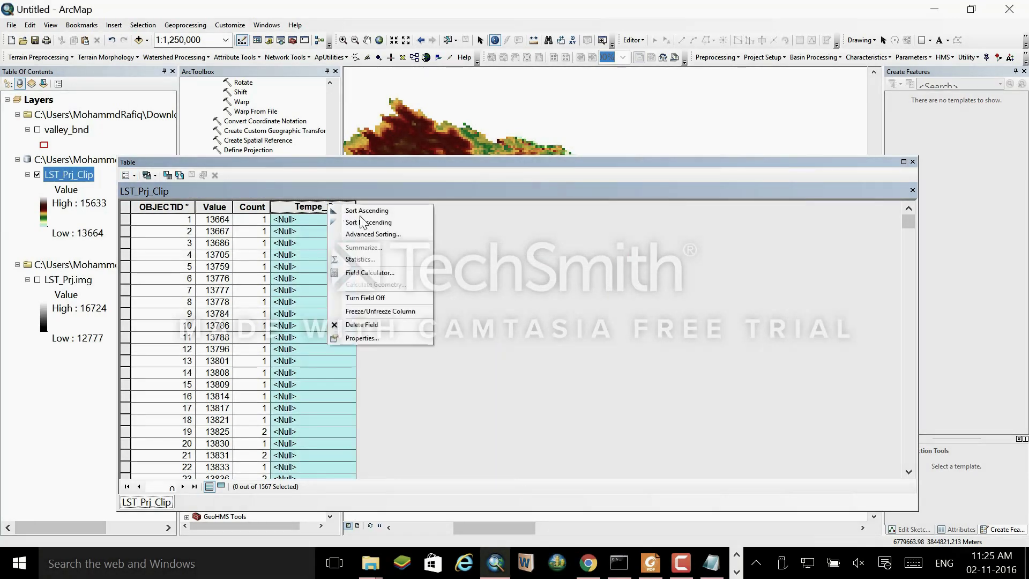
click(381, 275)
click(478, 332)
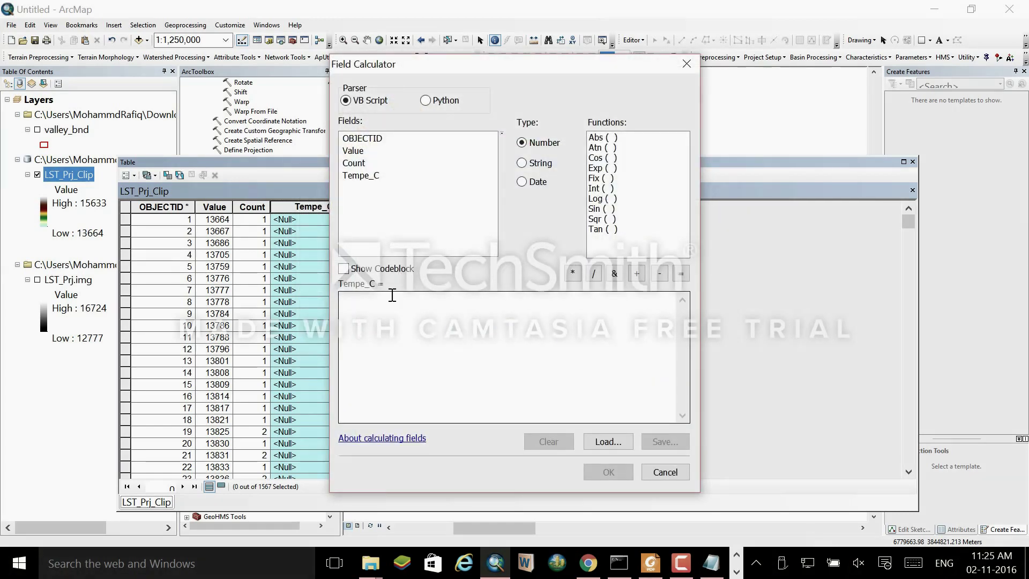
click(397, 306)
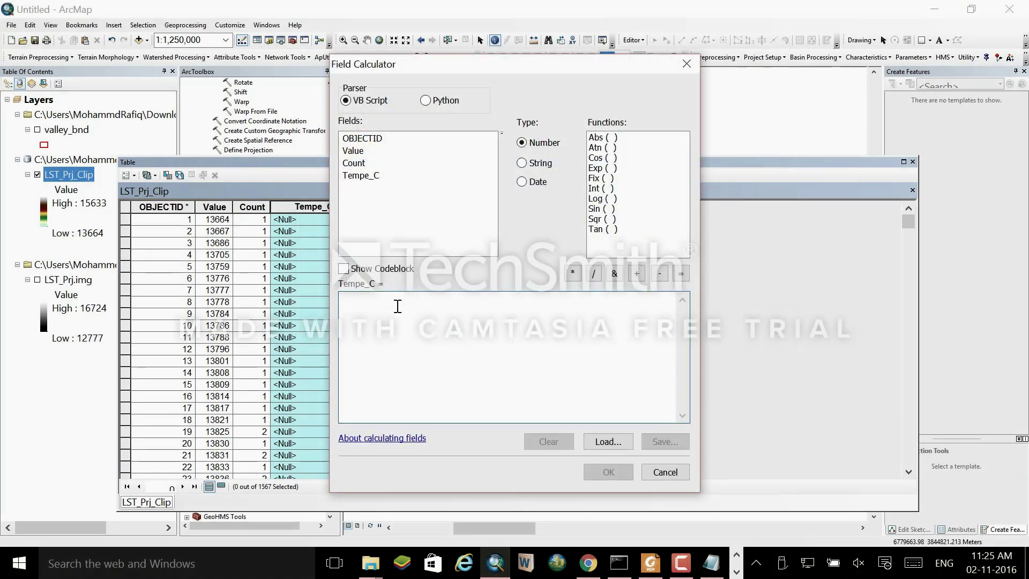
text(0)
double_click(361, 154)
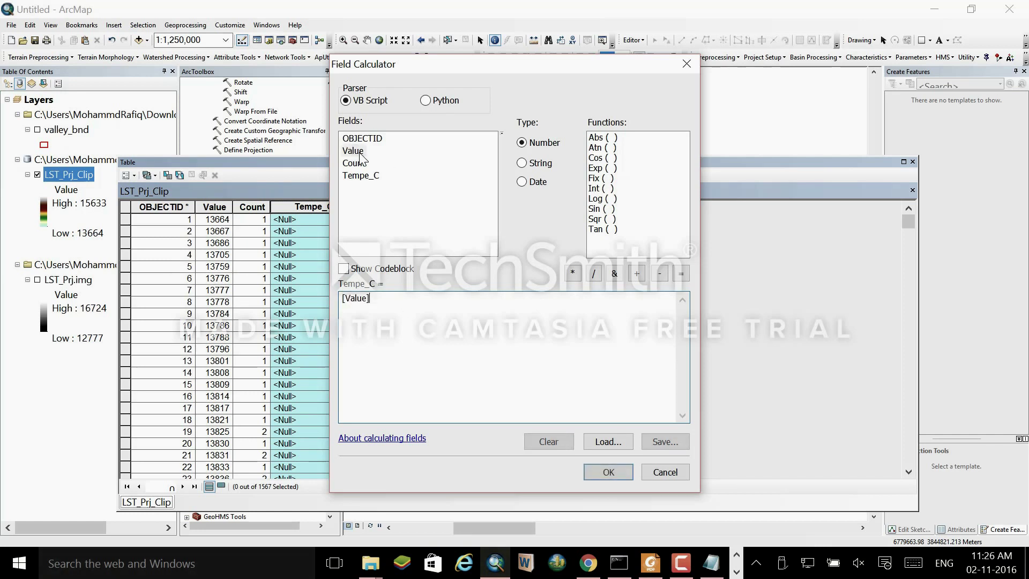
click(573, 273)
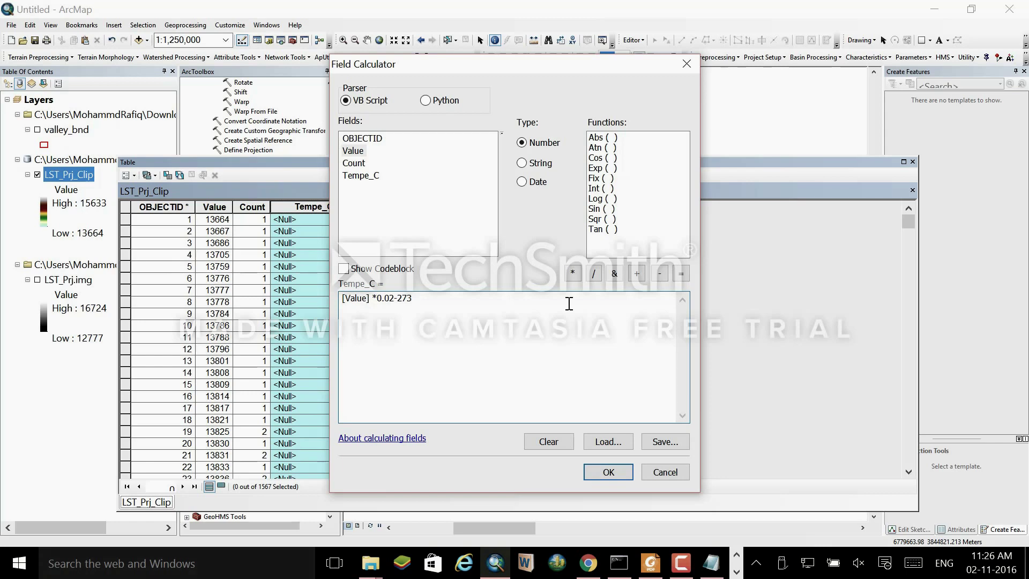
click(607, 472)
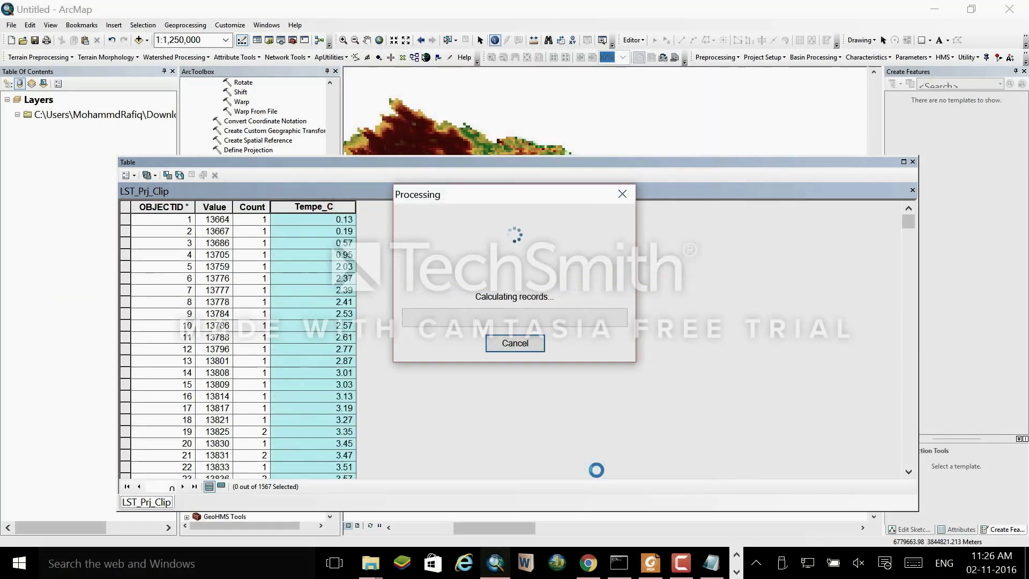
click(913, 162)
Identify several cells across the clipped raster to read their Tempe_C temperatures, and close the results.
click(596, 274)
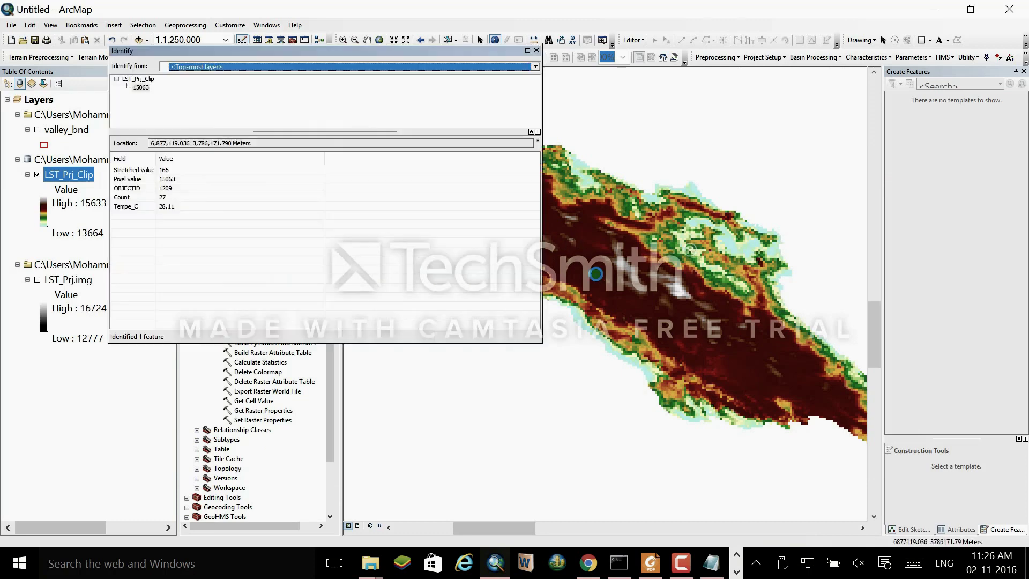
click(629, 329)
click(649, 308)
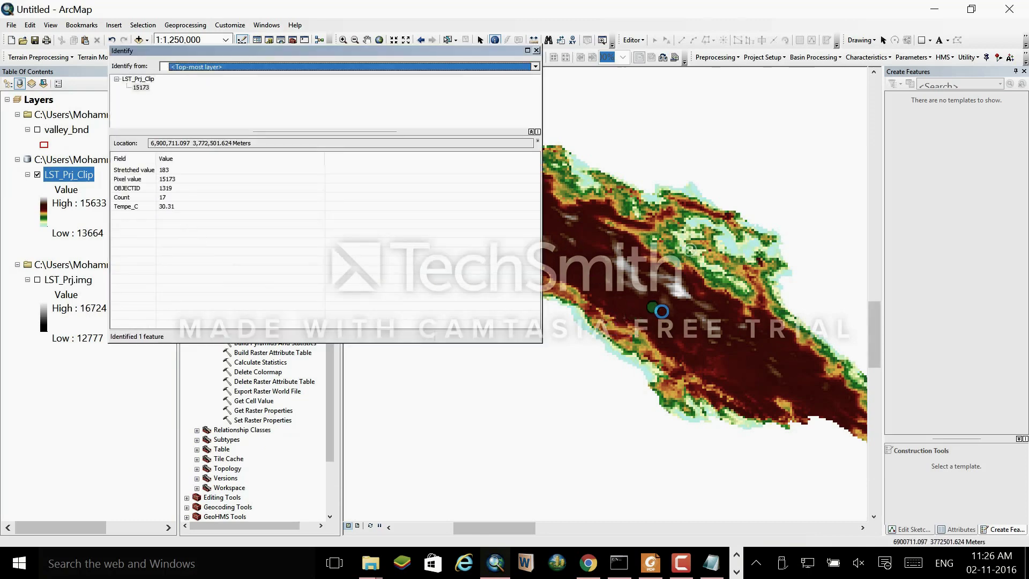
click(587, 246)
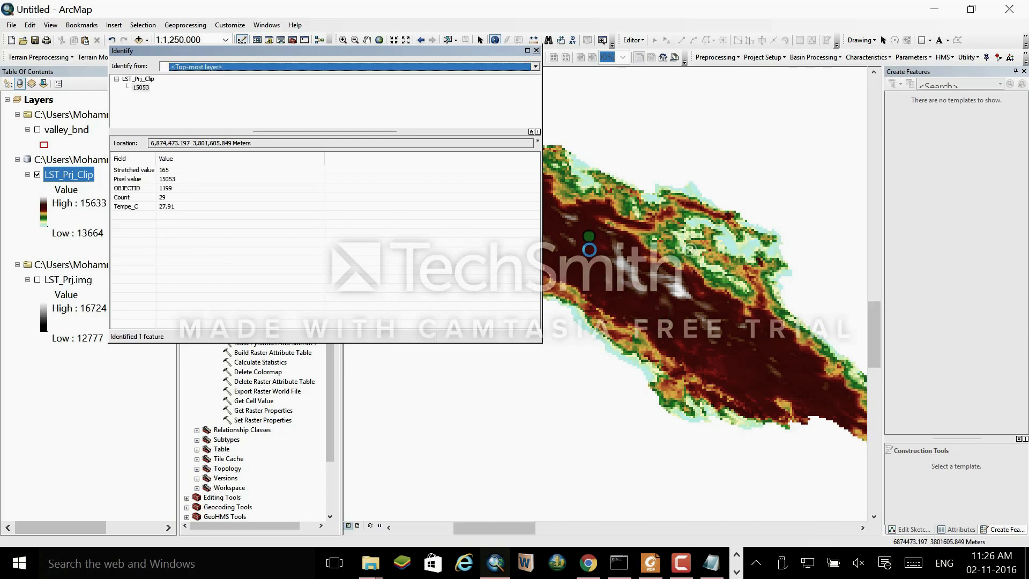
click(664, 271)
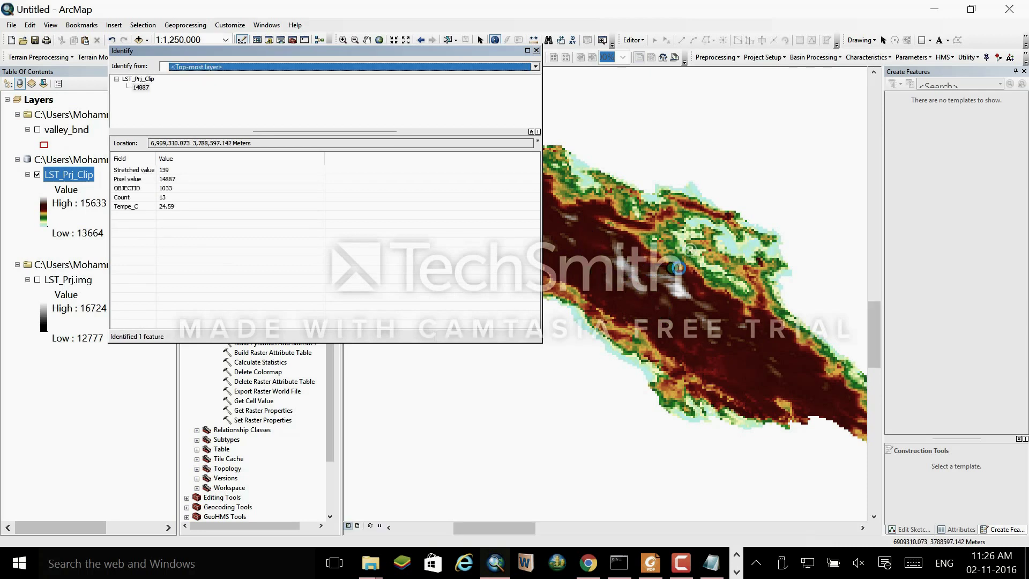
click(706, 267)
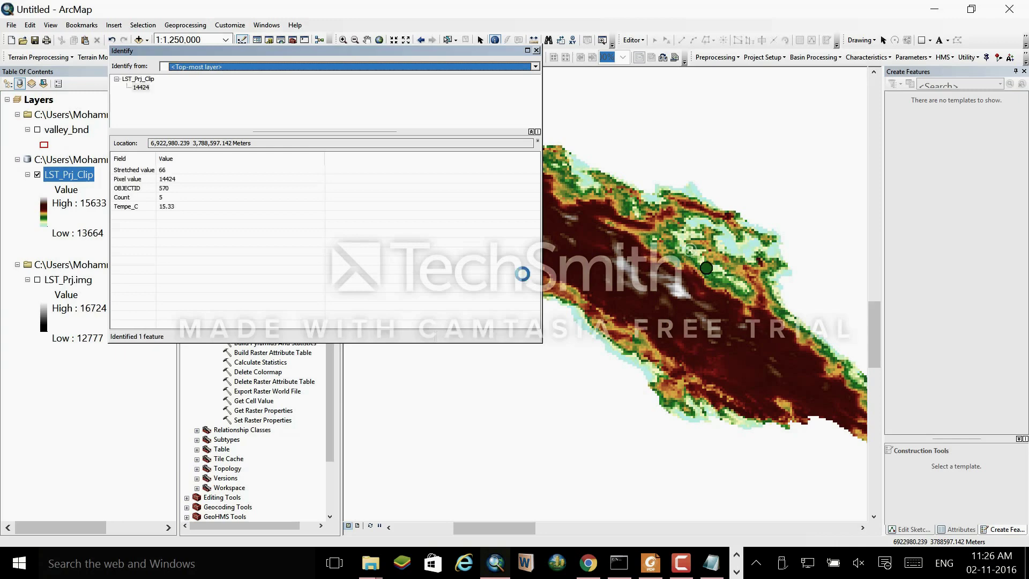
click(708, 268)
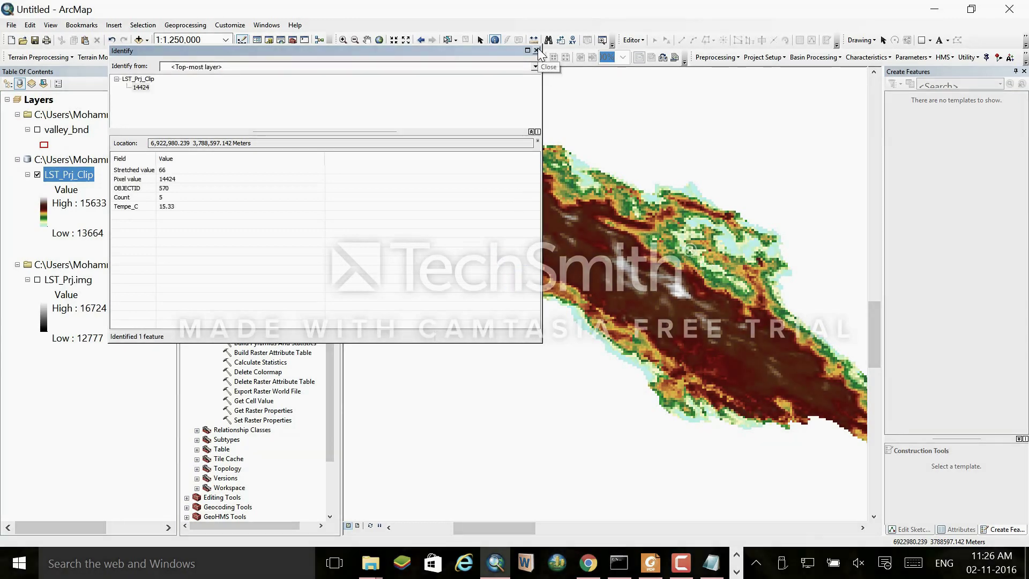
click(537, 50)
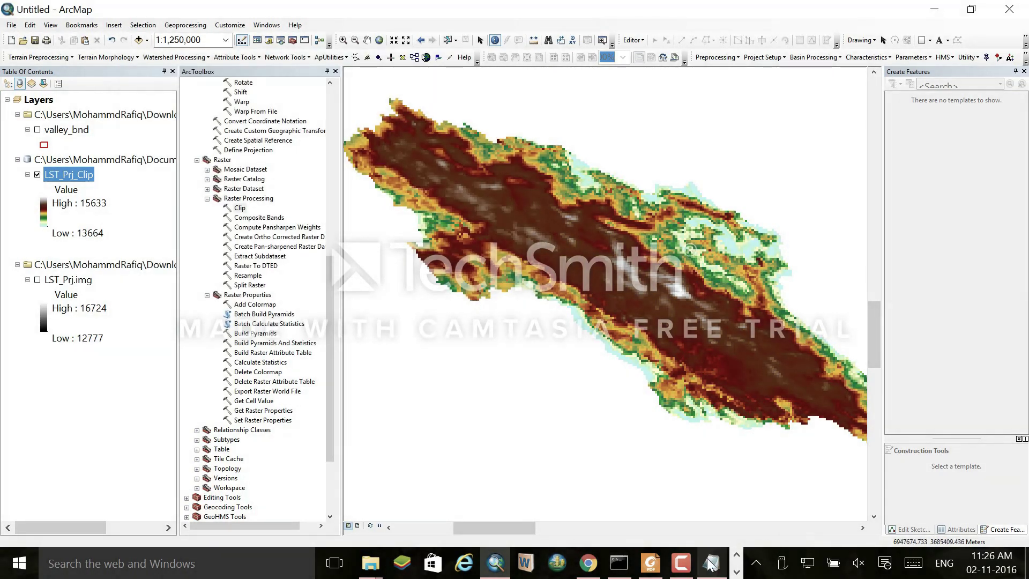
click(682, 563)
click(972, 509)
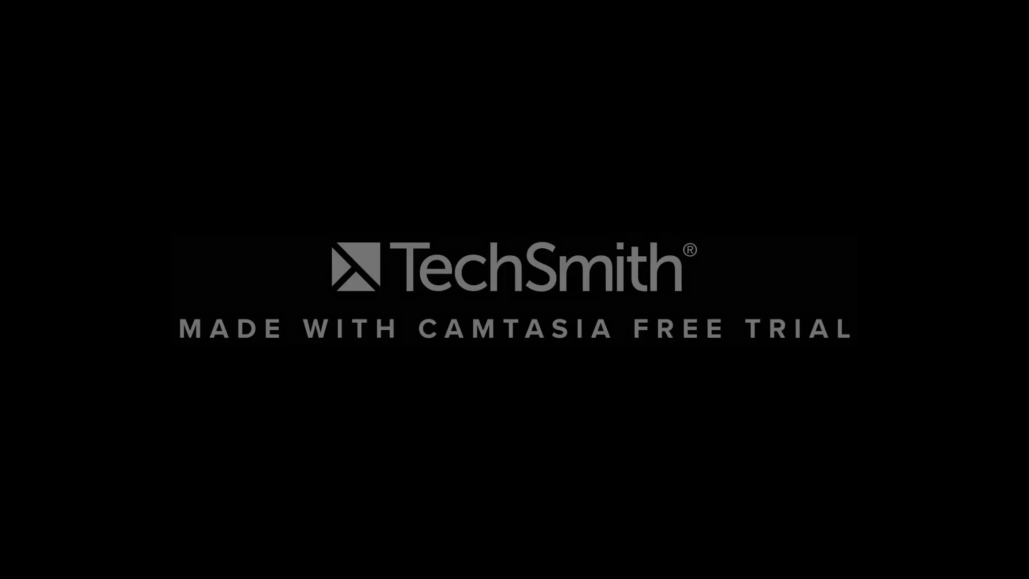